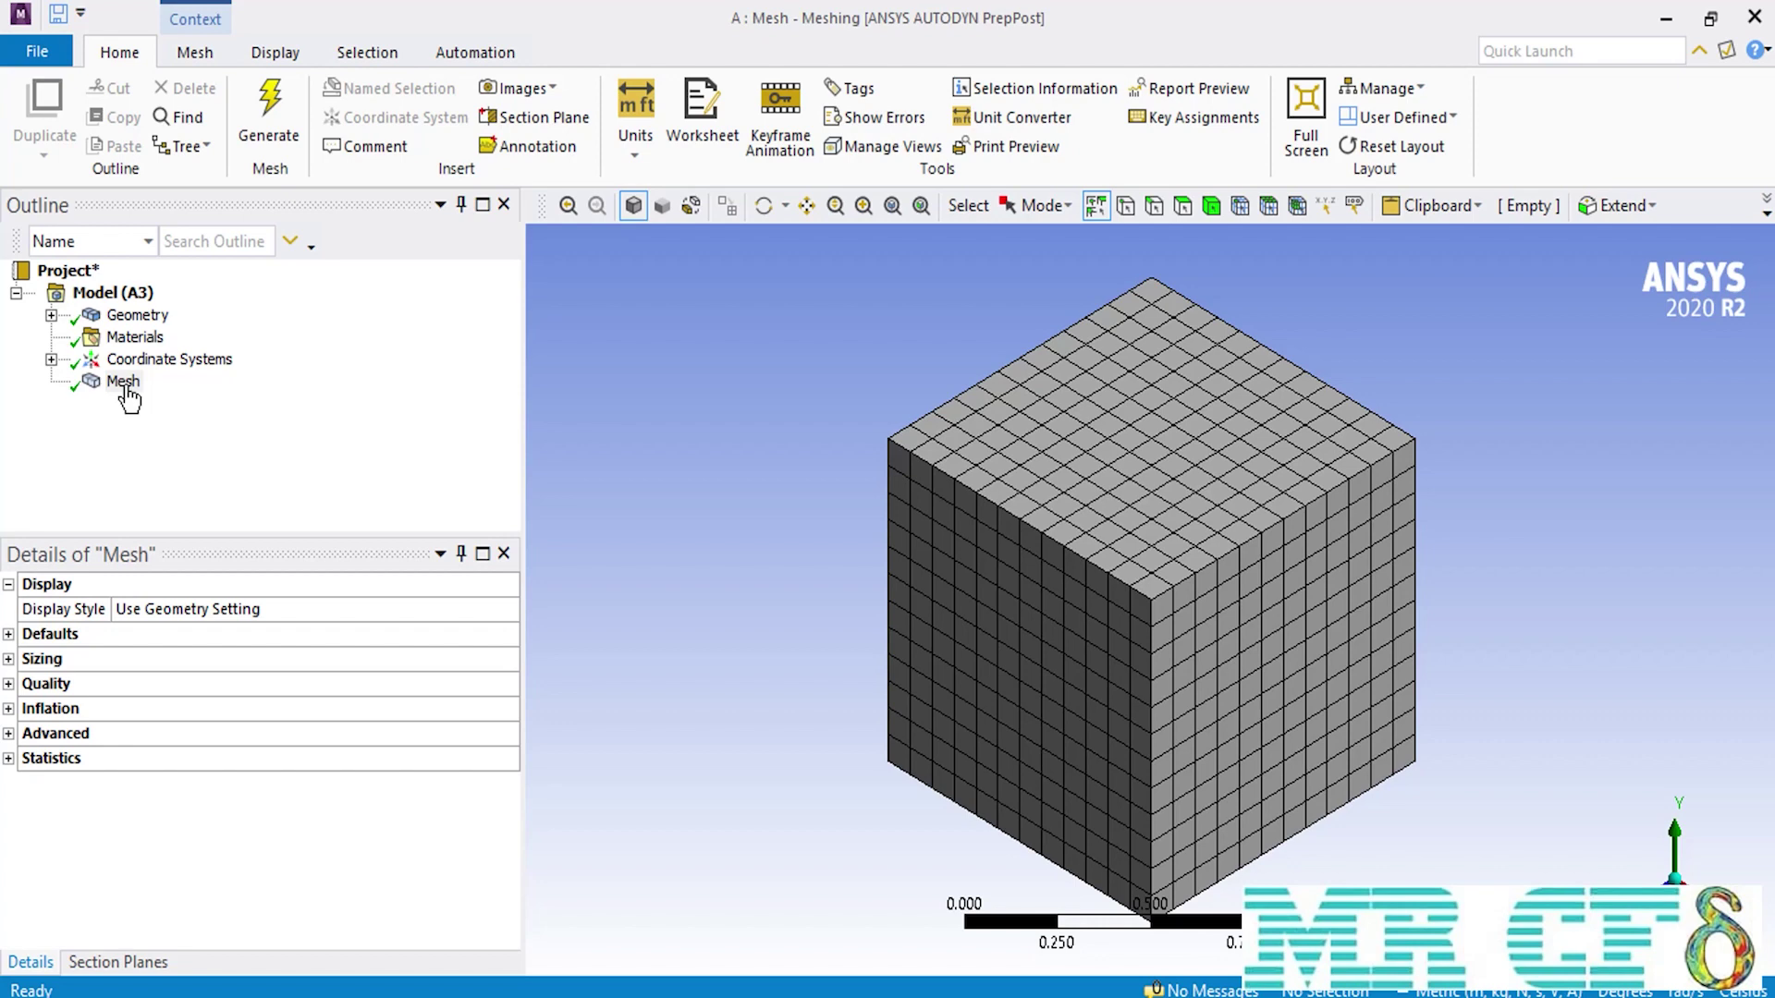
Insert a mesh method and scope it to the cube body
{"action": "right_click", "coordinate": [127, 397]}
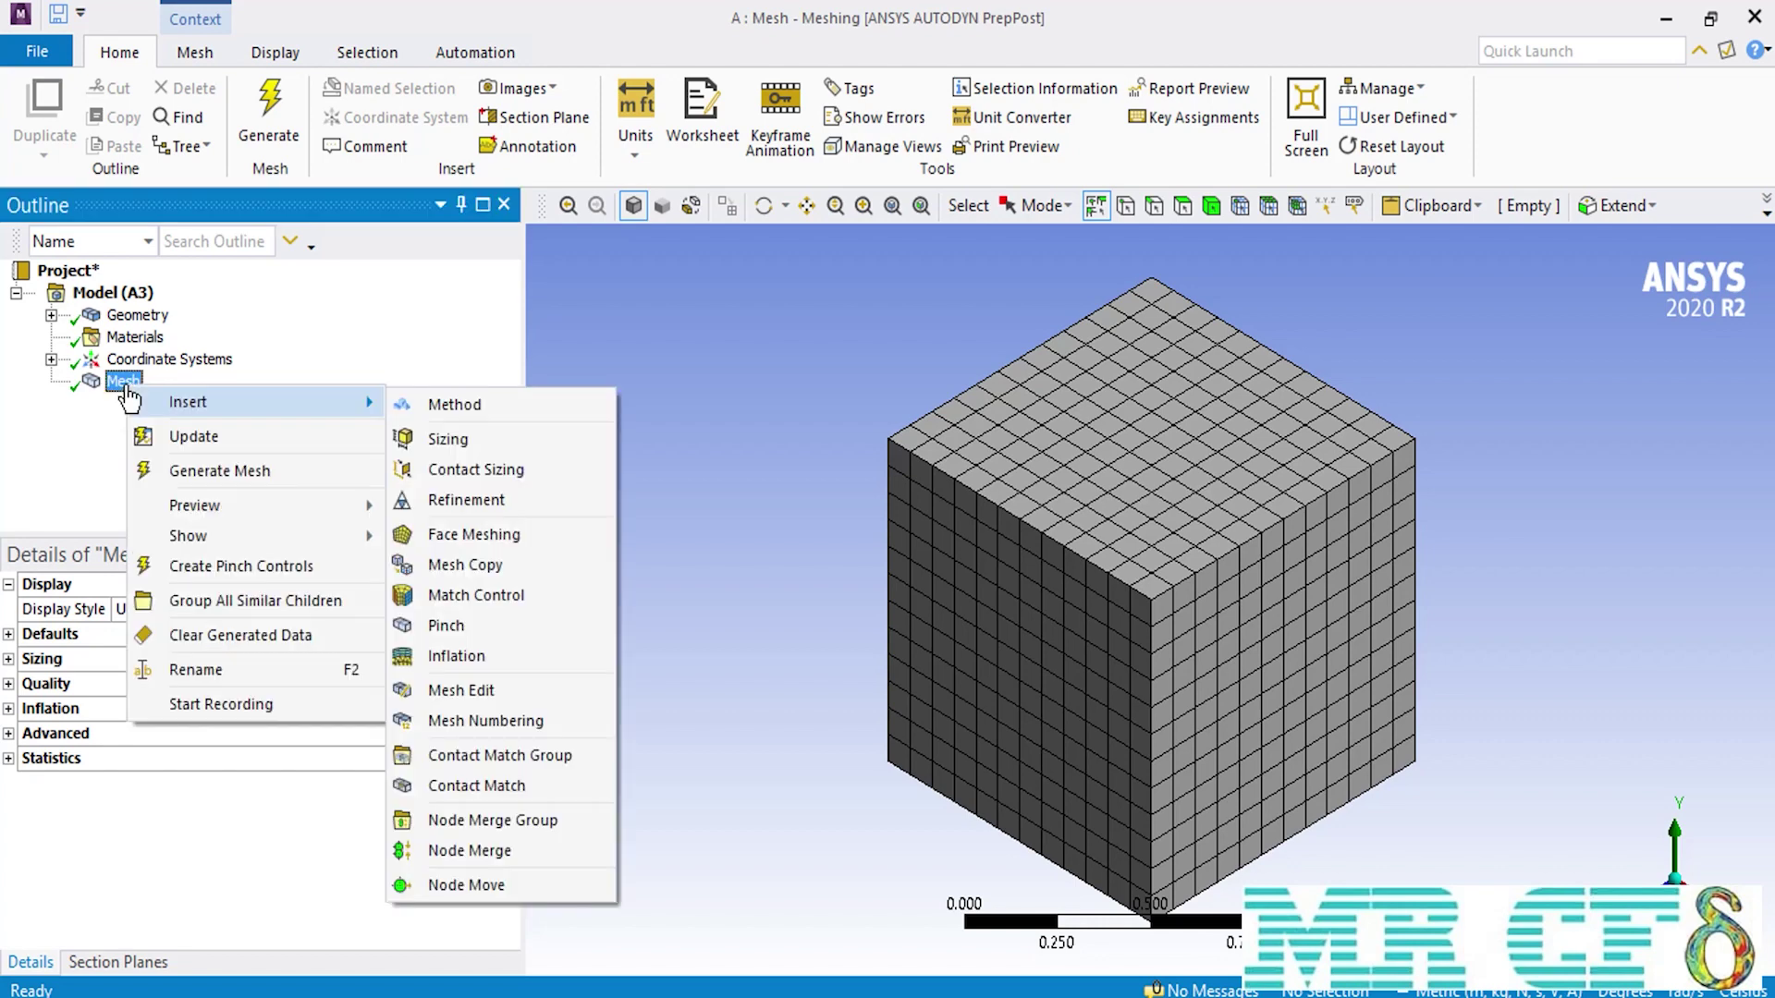
{"action": "left_click", "coordinate": [450, 407]}
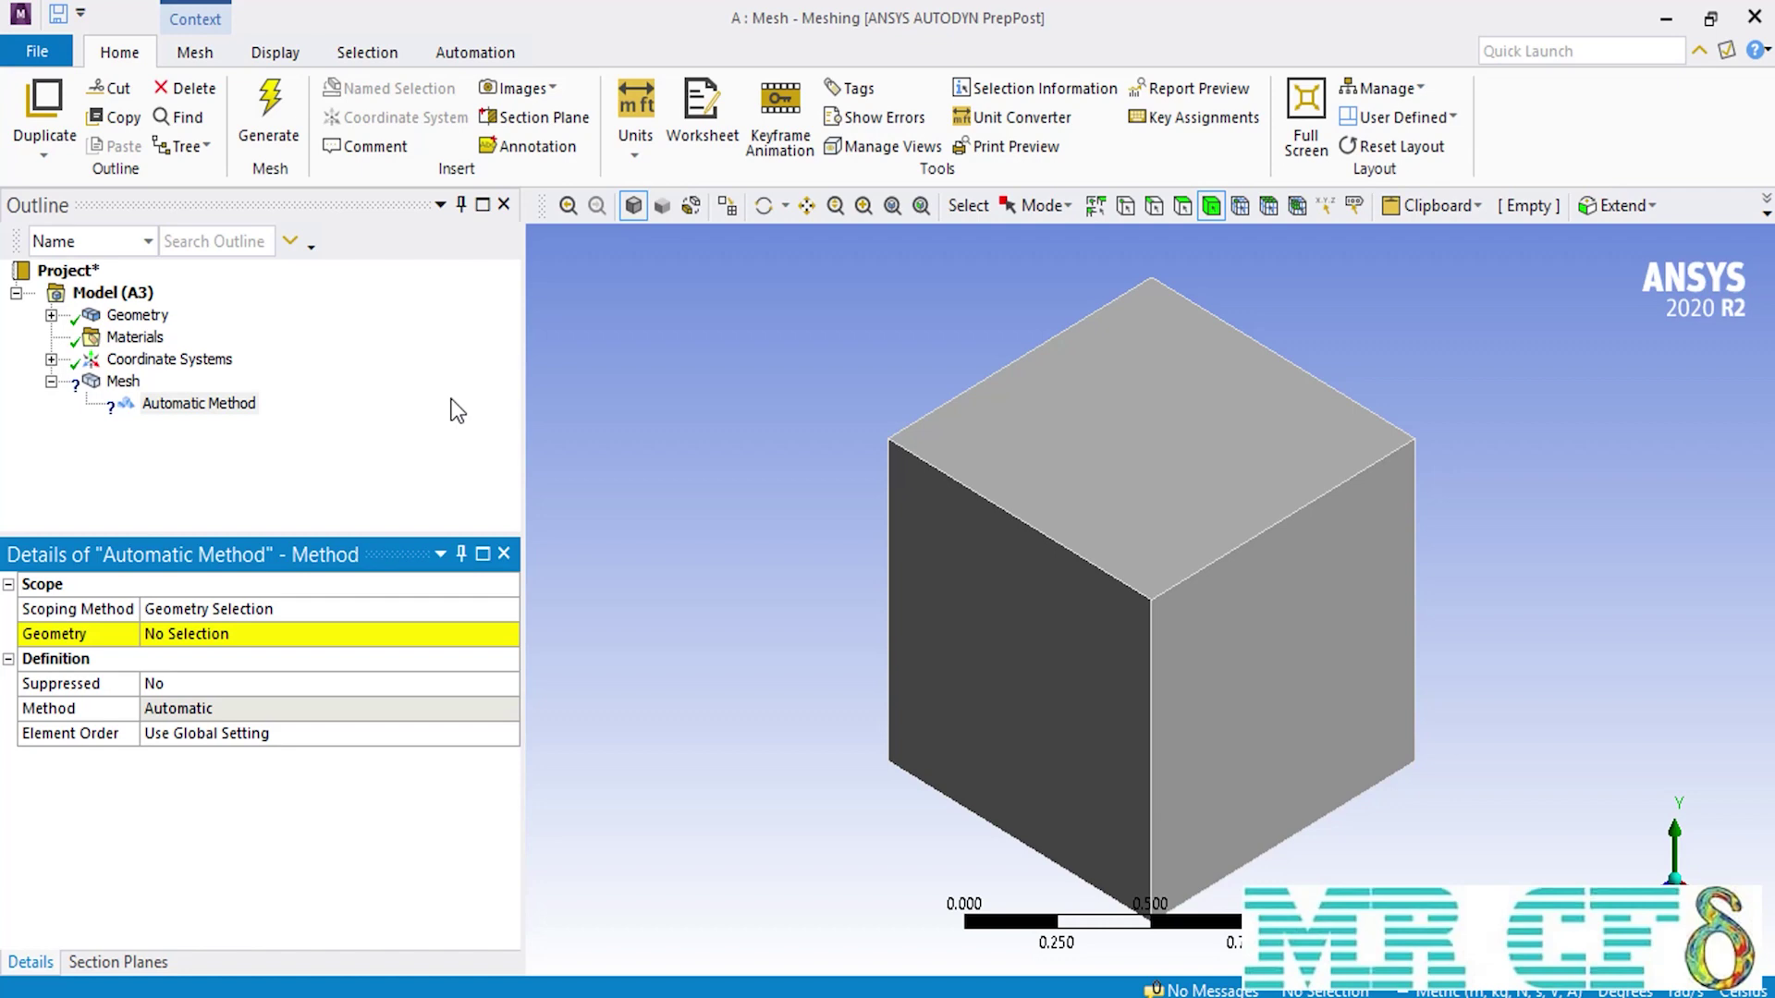
{"action": "left_click", "coordinate": [481, 631]}
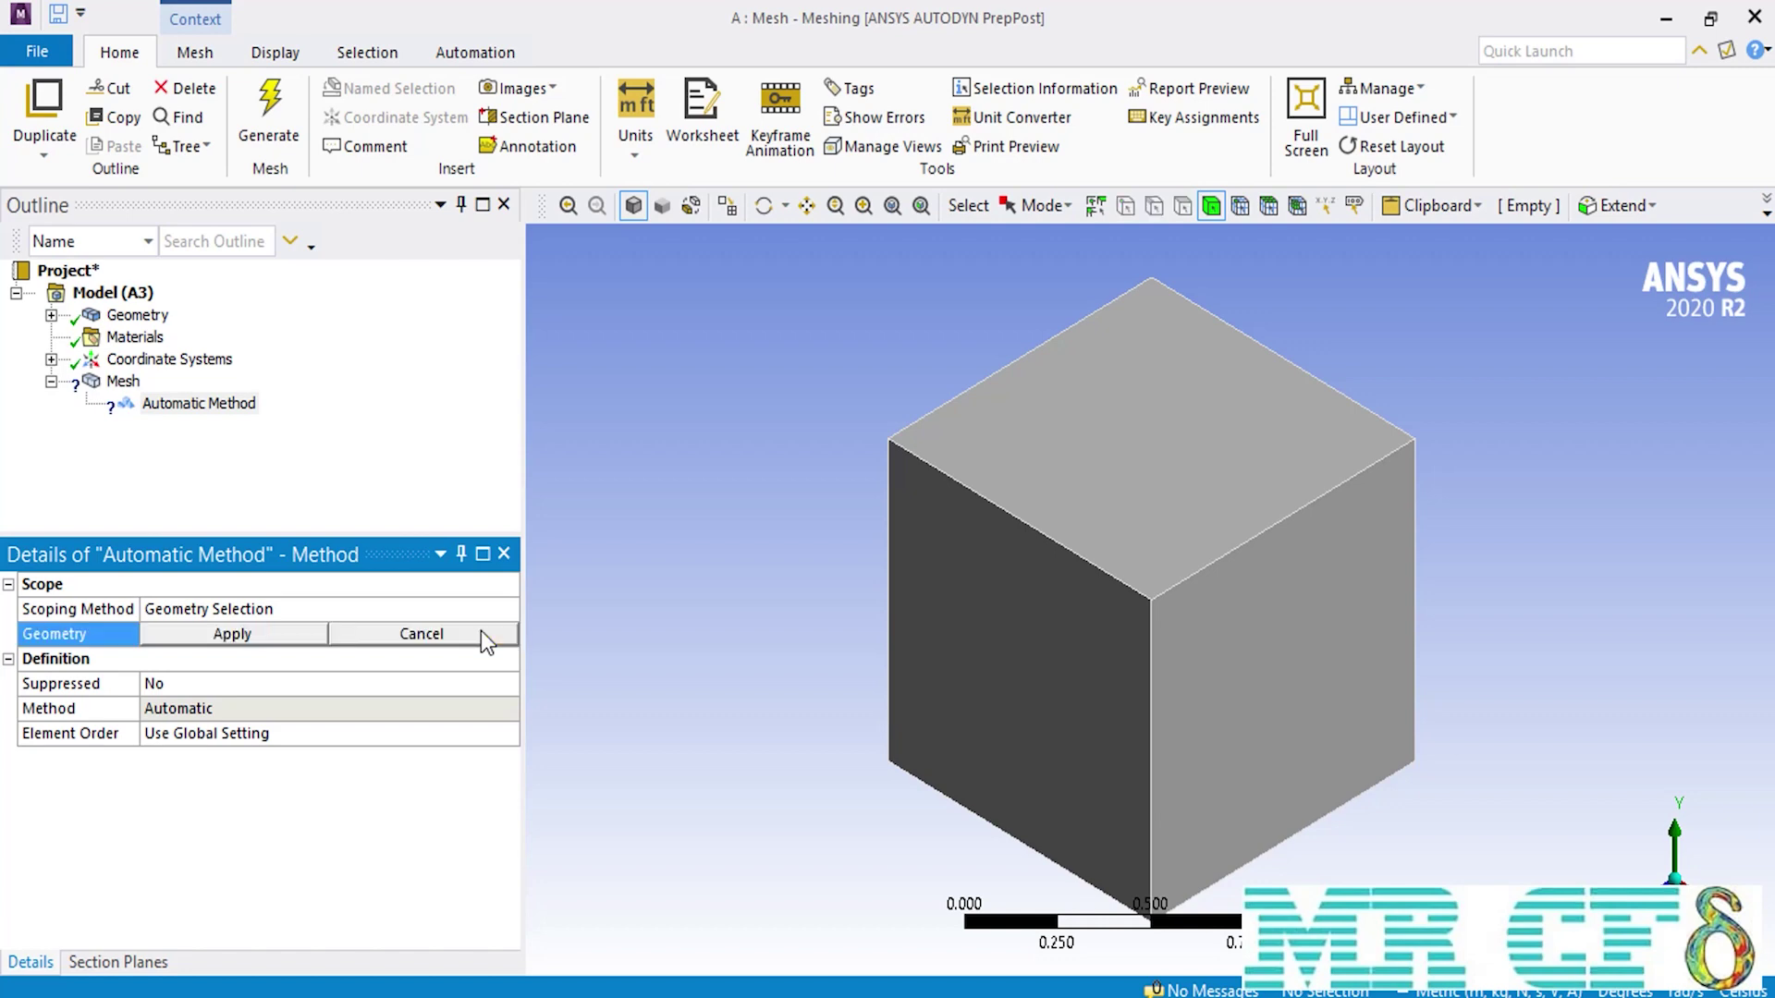
{"action": "left_click", "coordinate": [925, 583]}
{"action": "left_click", "coordinate": [311, 647]}
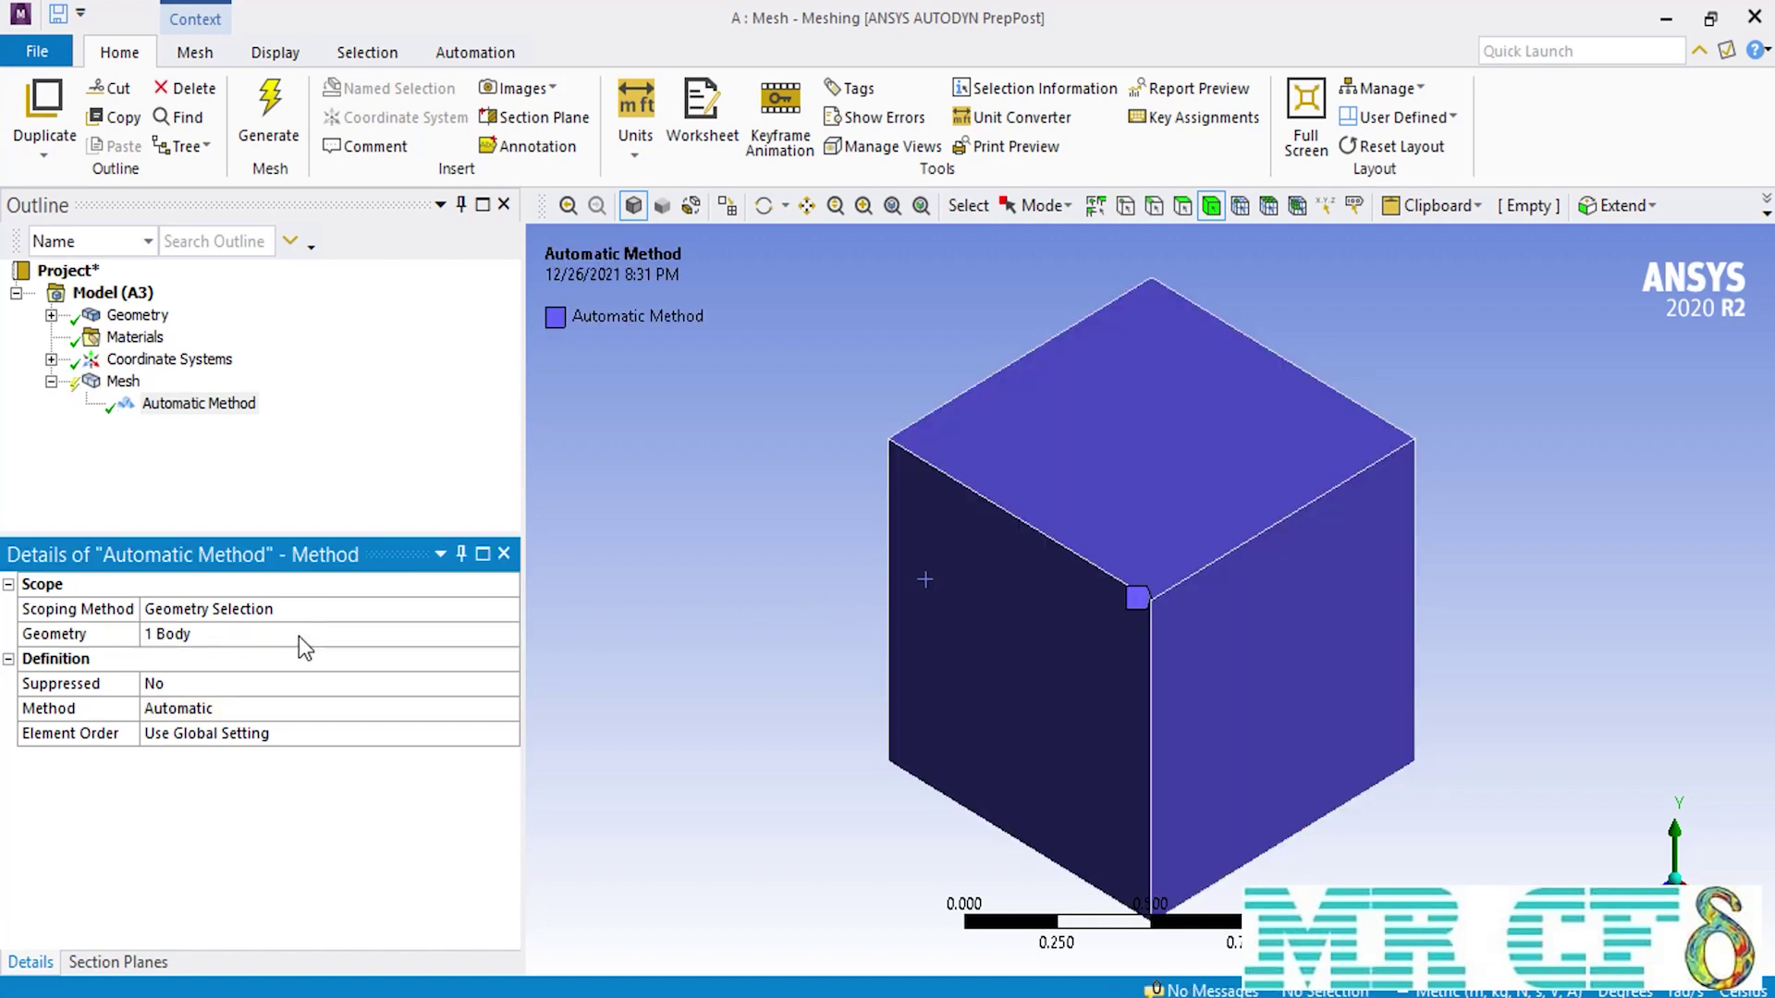
Set the mesh method to Tetrahedrons, generate the mesh and display it
{"action": "left_click", "coordinate": [509, 709]}
{"action": "left_click", "coordinate": [431, 747]}
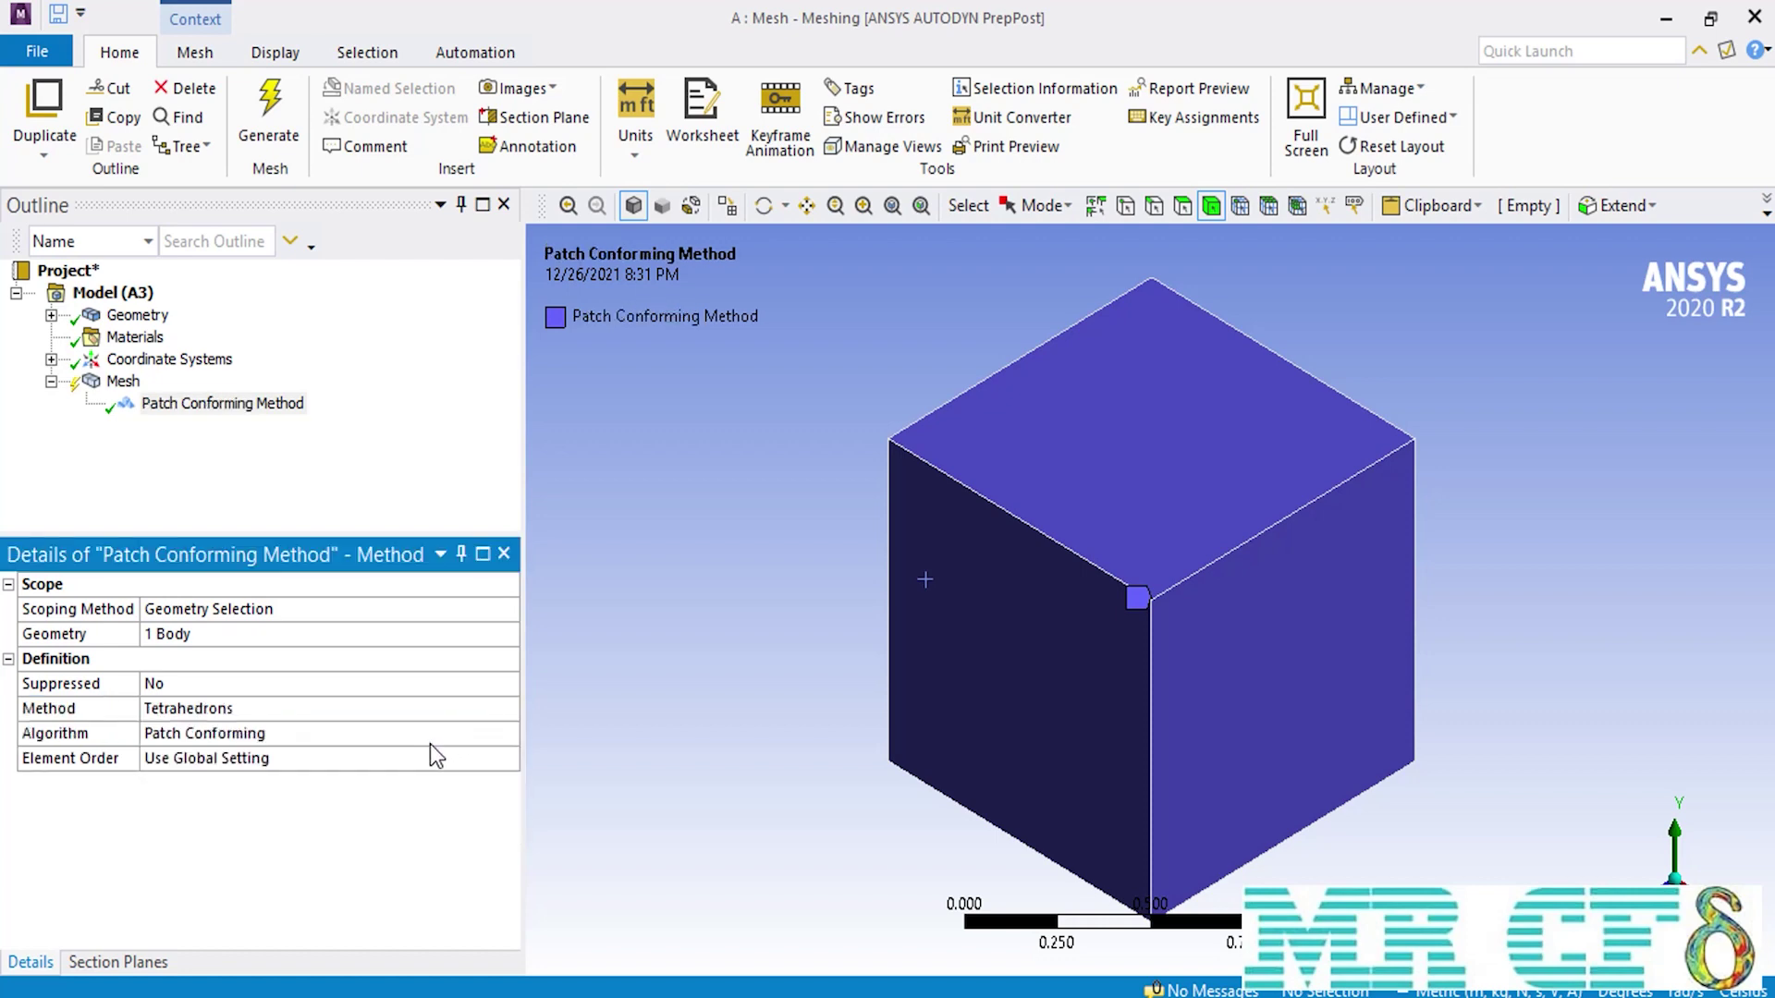
{"action": "left_click", "coordinate": [286, 137]}
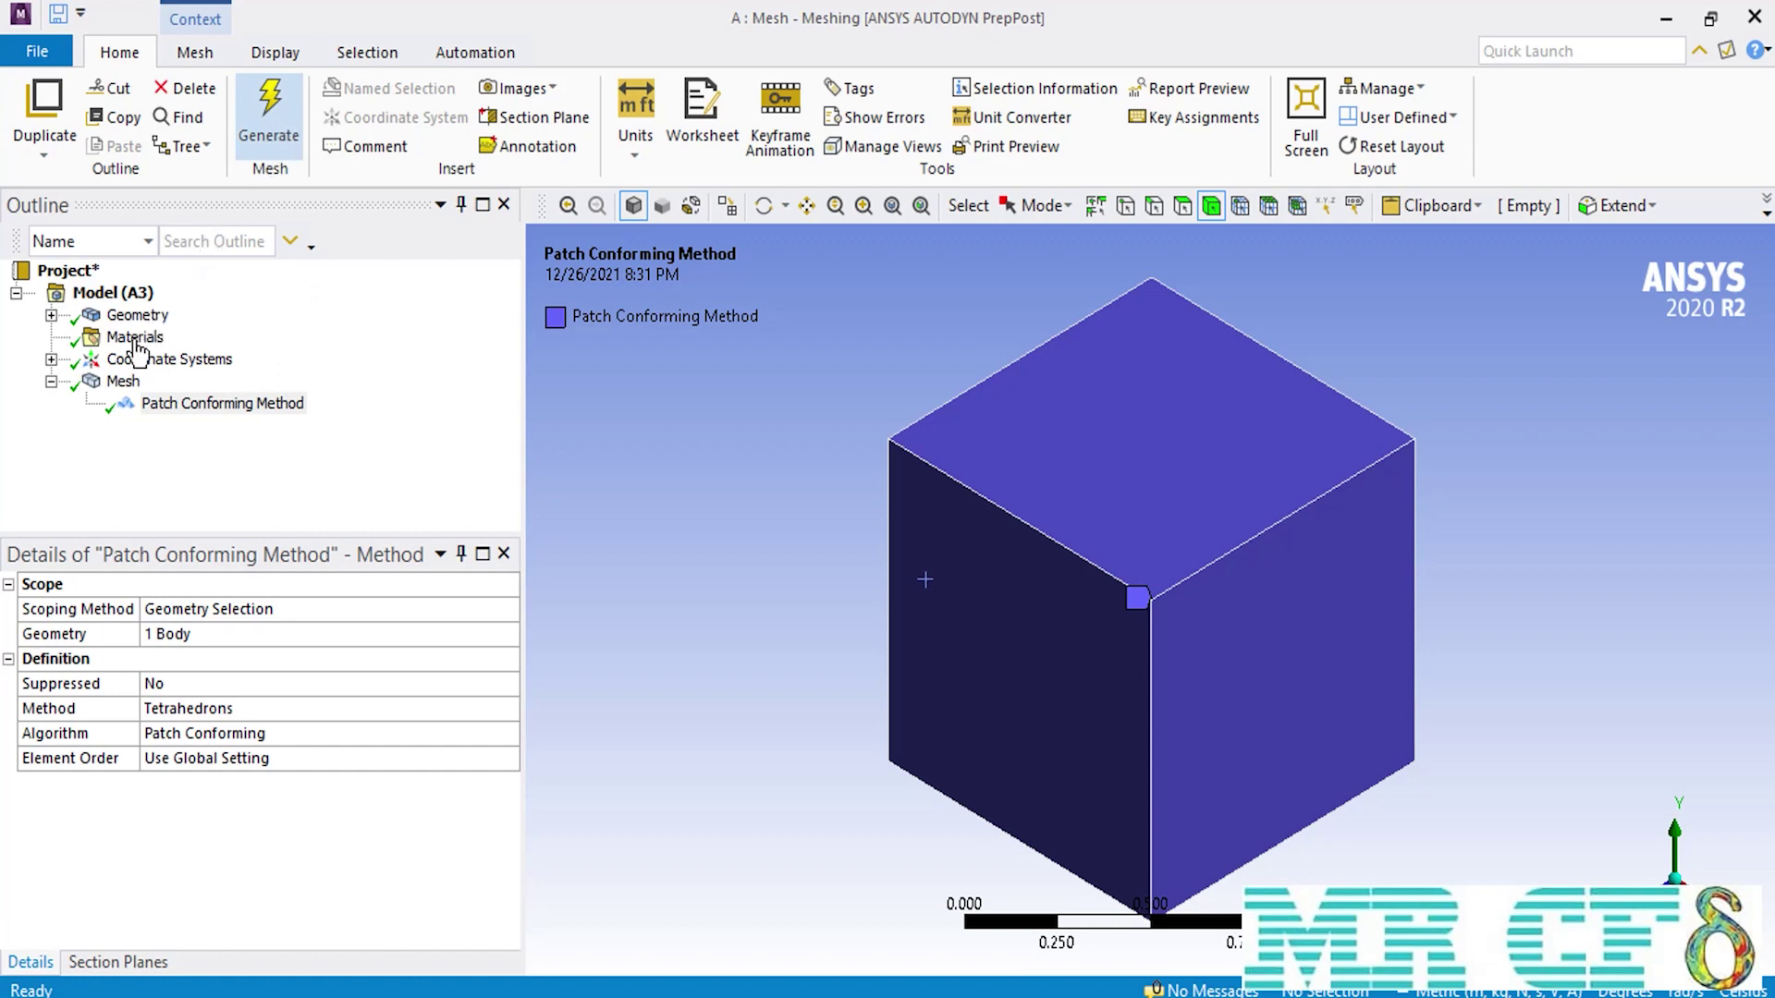
{"action": "left_click", "coordinate": [122, 381]}
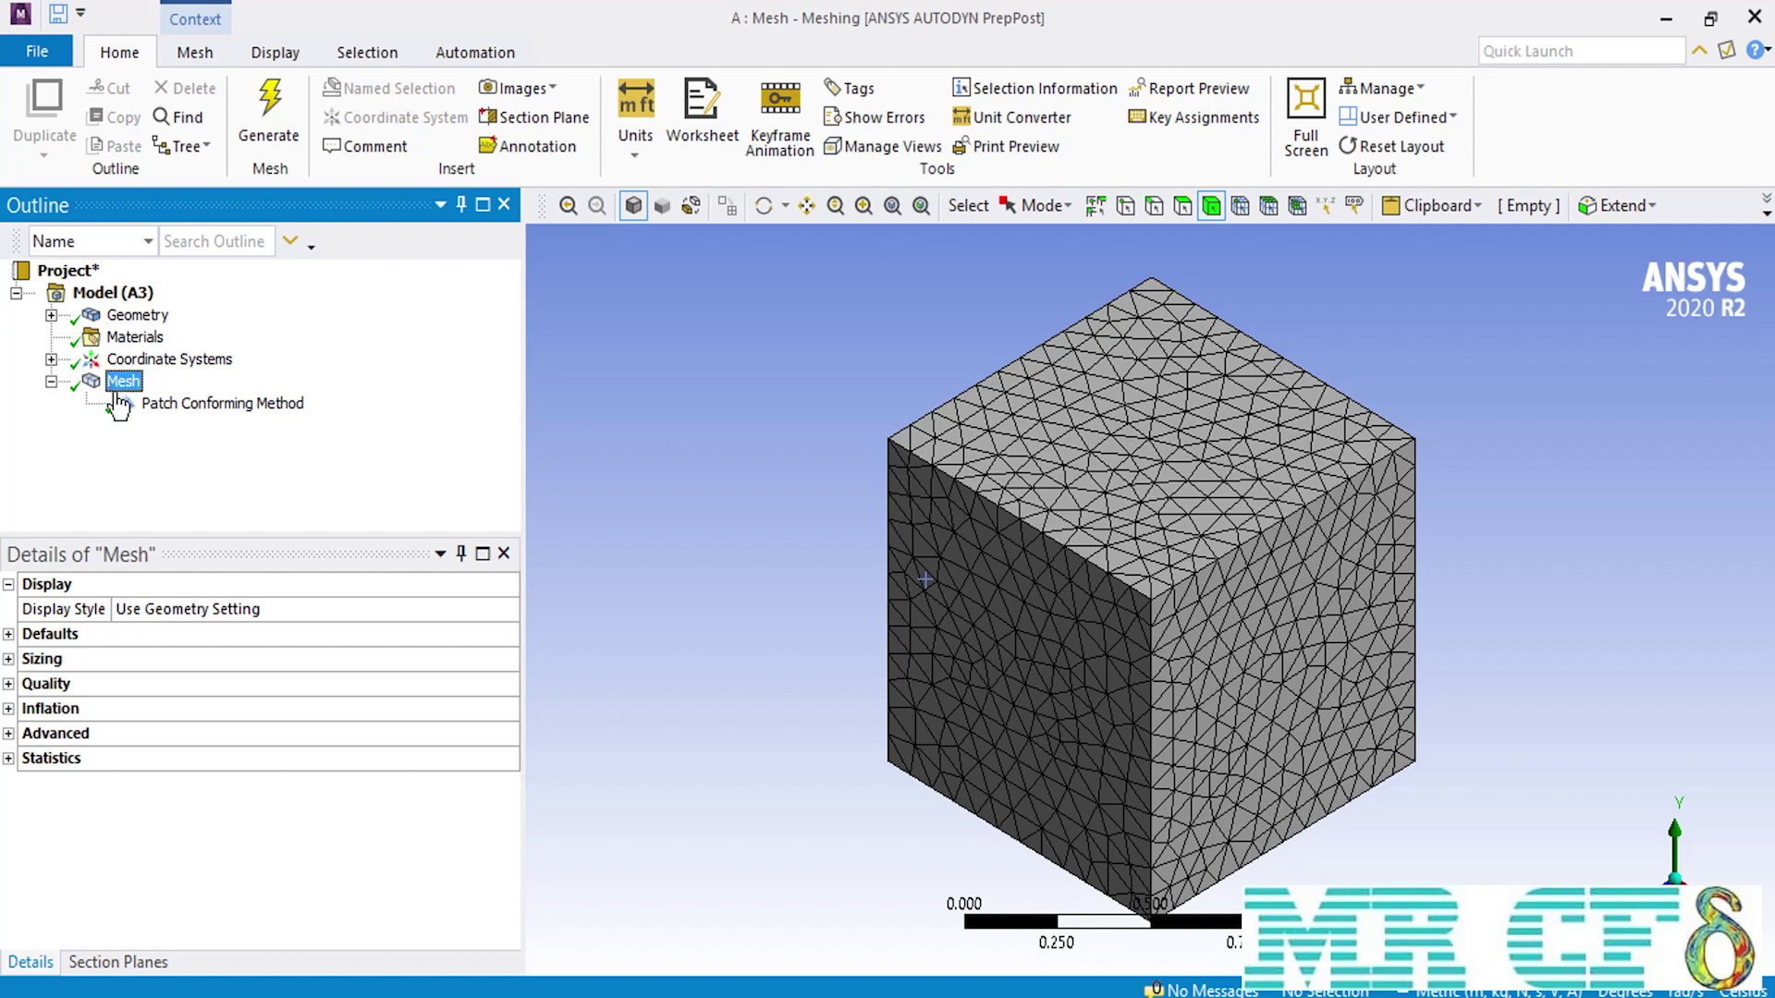
Set the mesh's automatic inflation to Program Controlled
{"action": "left_click", "coordinate": [8, 708]}
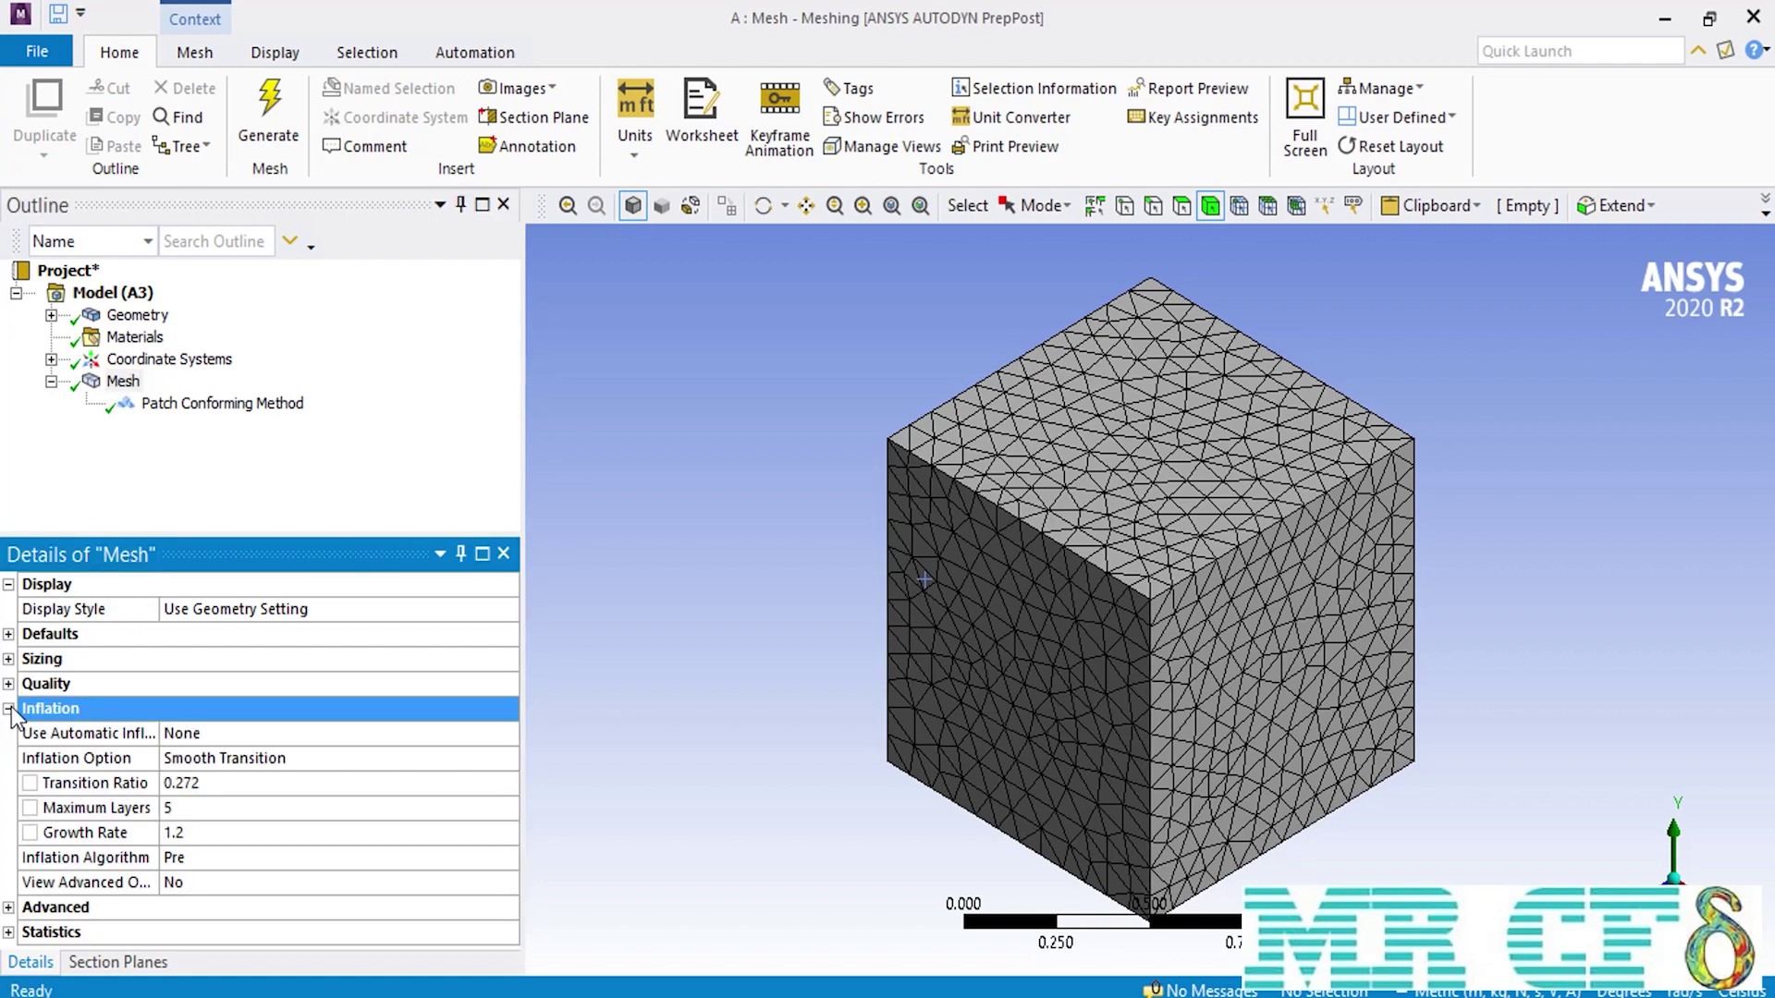
{"action": "left_click", "coordinate": [506, 735]}
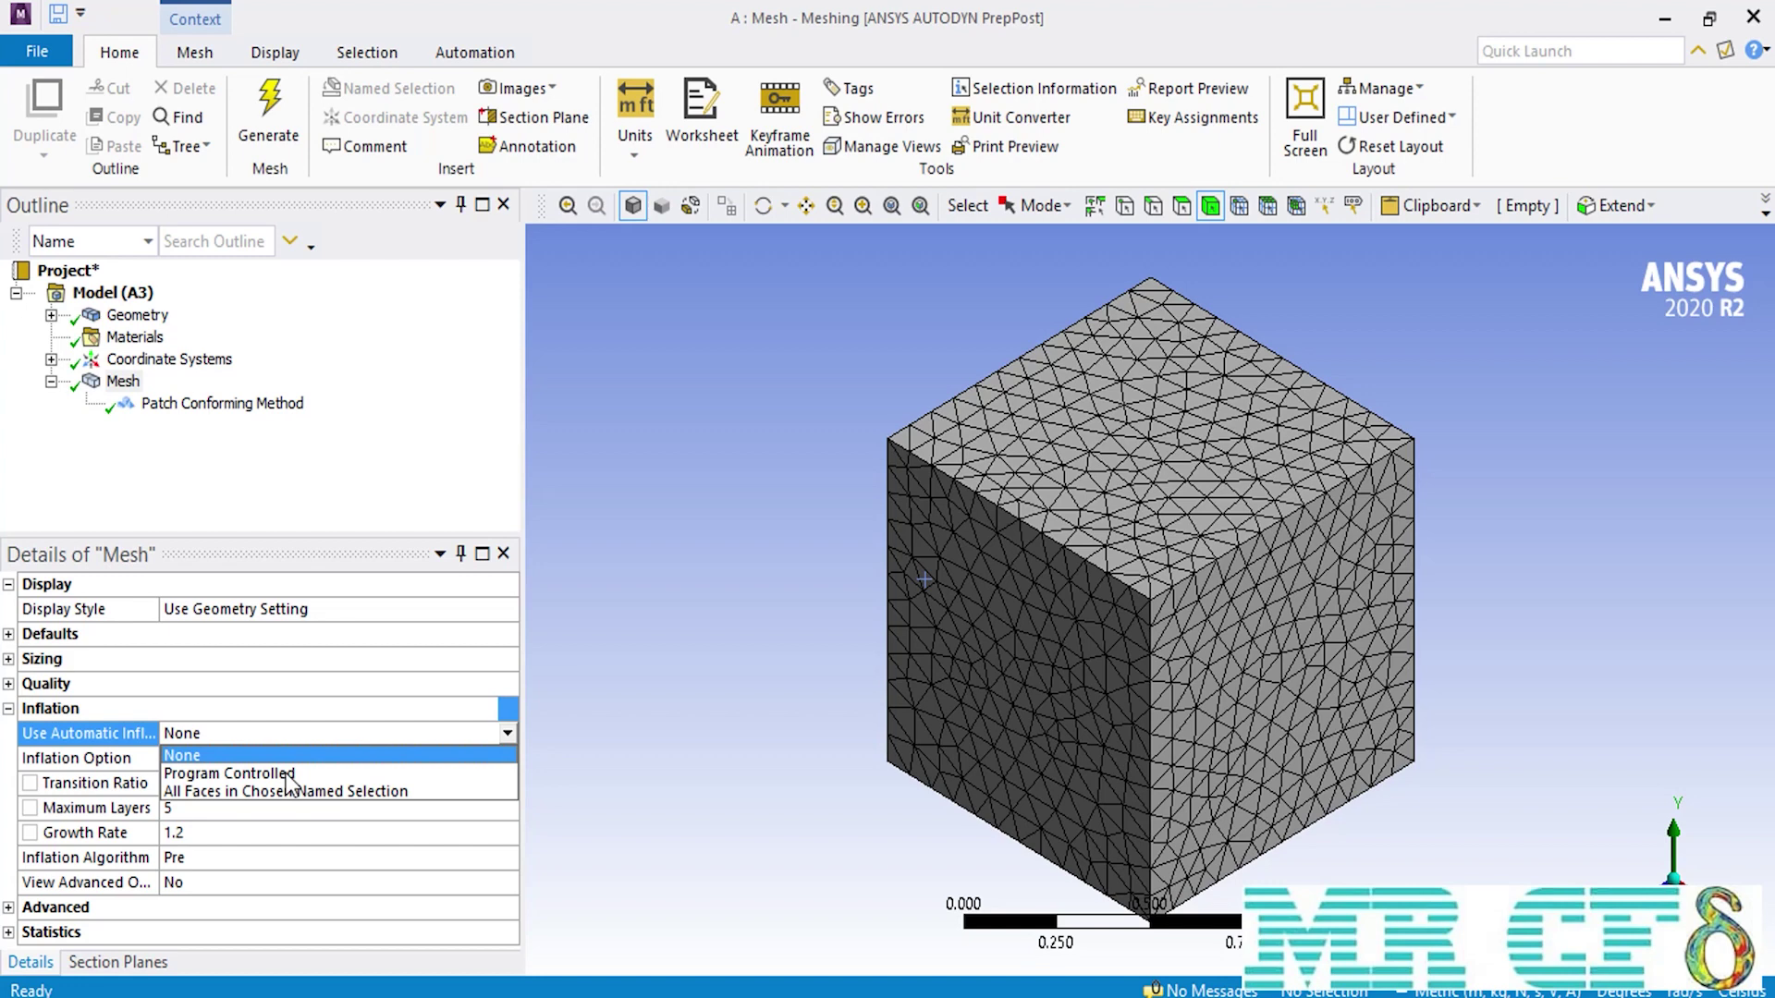
{"action": "left_click", "coordinate": [231, 774]}
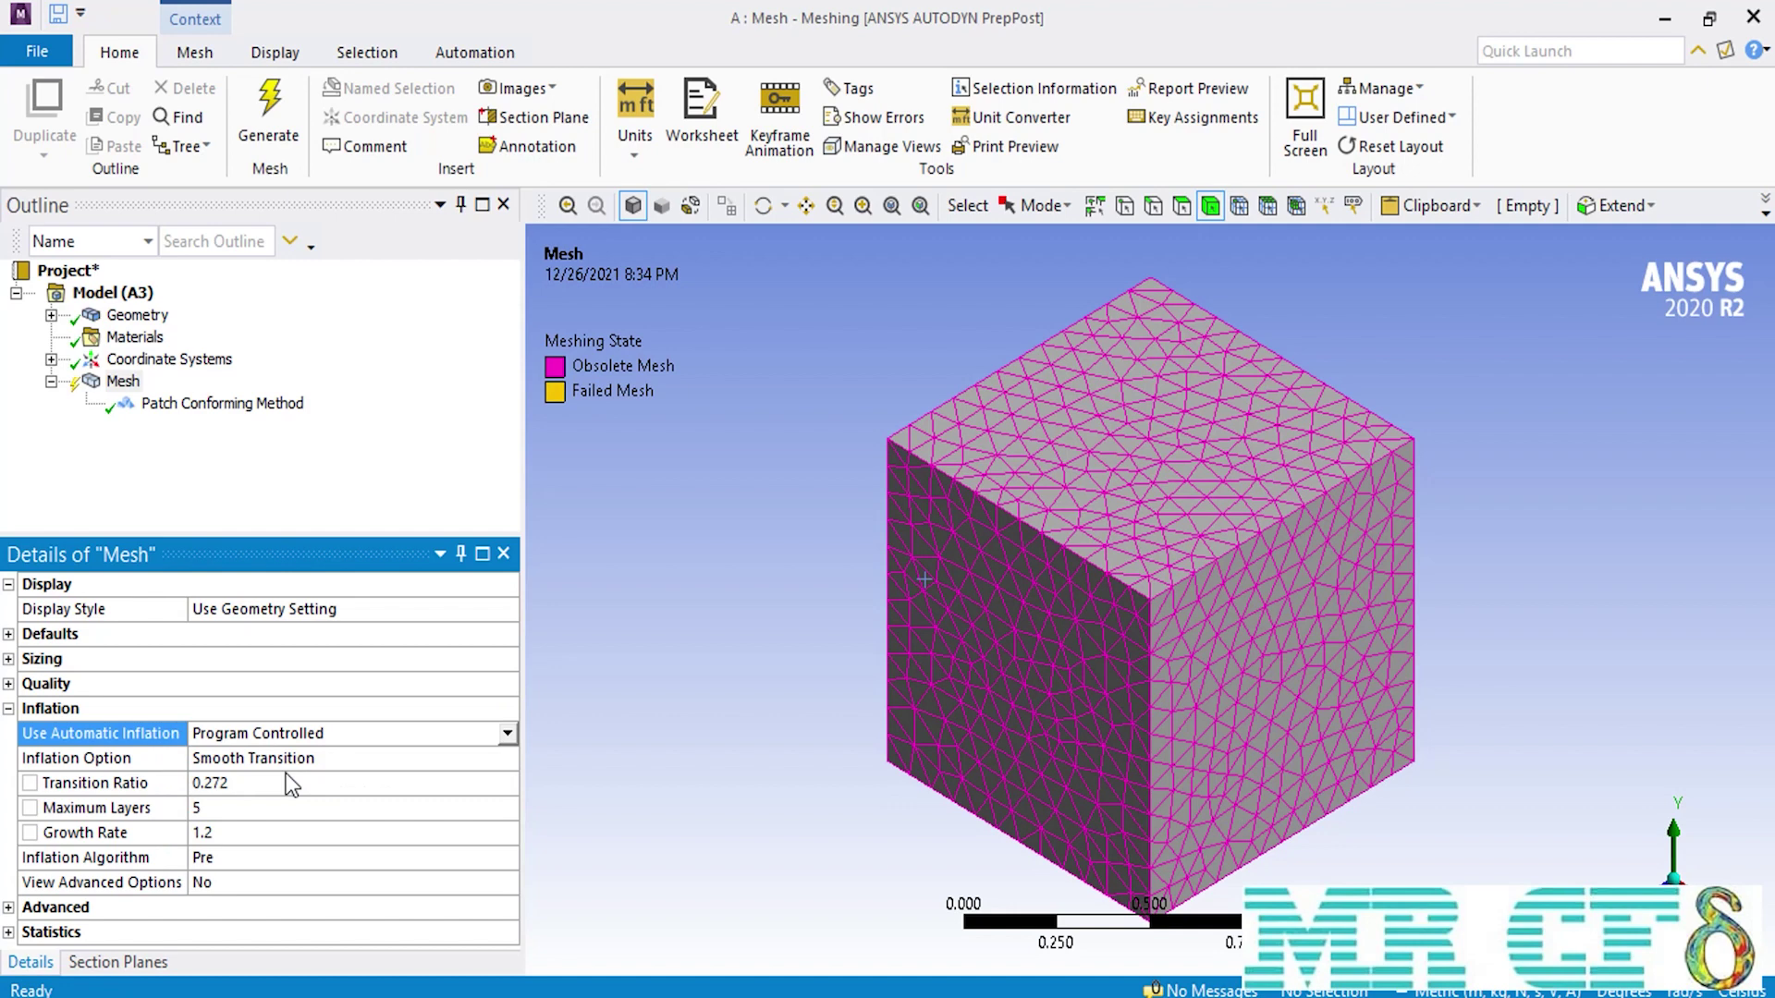
Set the inflation option to Total Thickness with a maximum thickness of 0.1 m and regenerate the mesh
{"action": "left_click", "coordinate": [508, 758]}
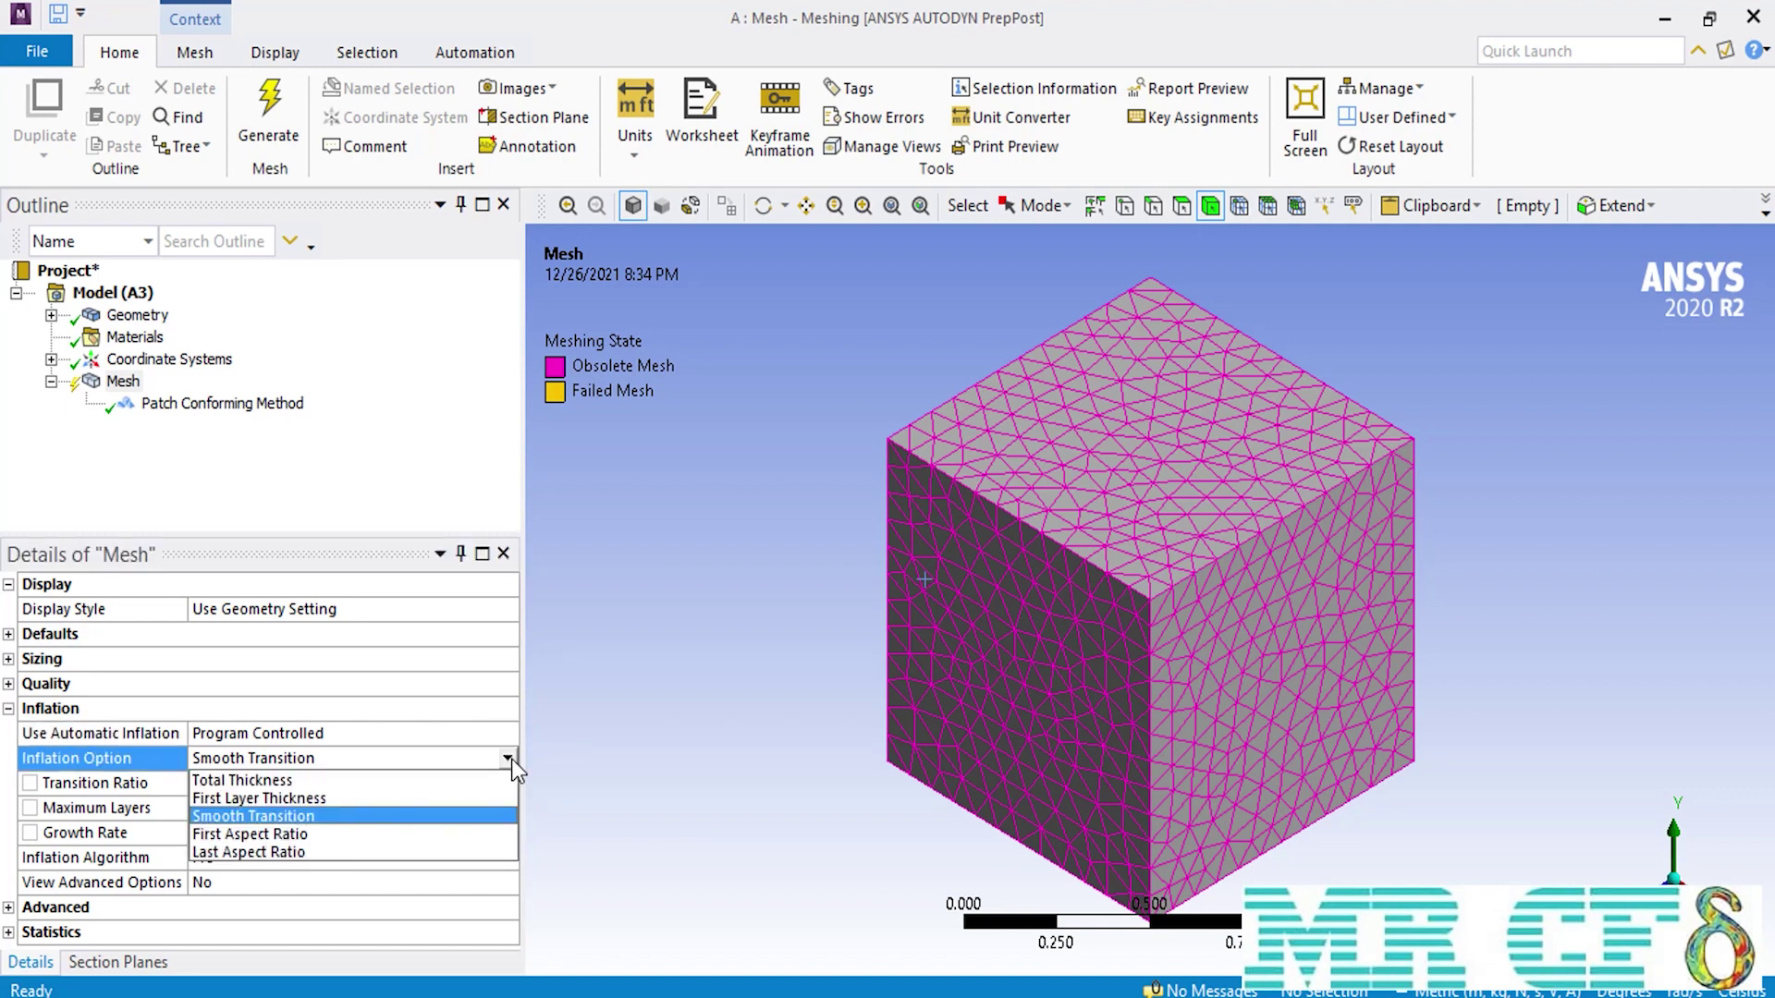
{"action": "left_click", "coordinate": [314, 779]}
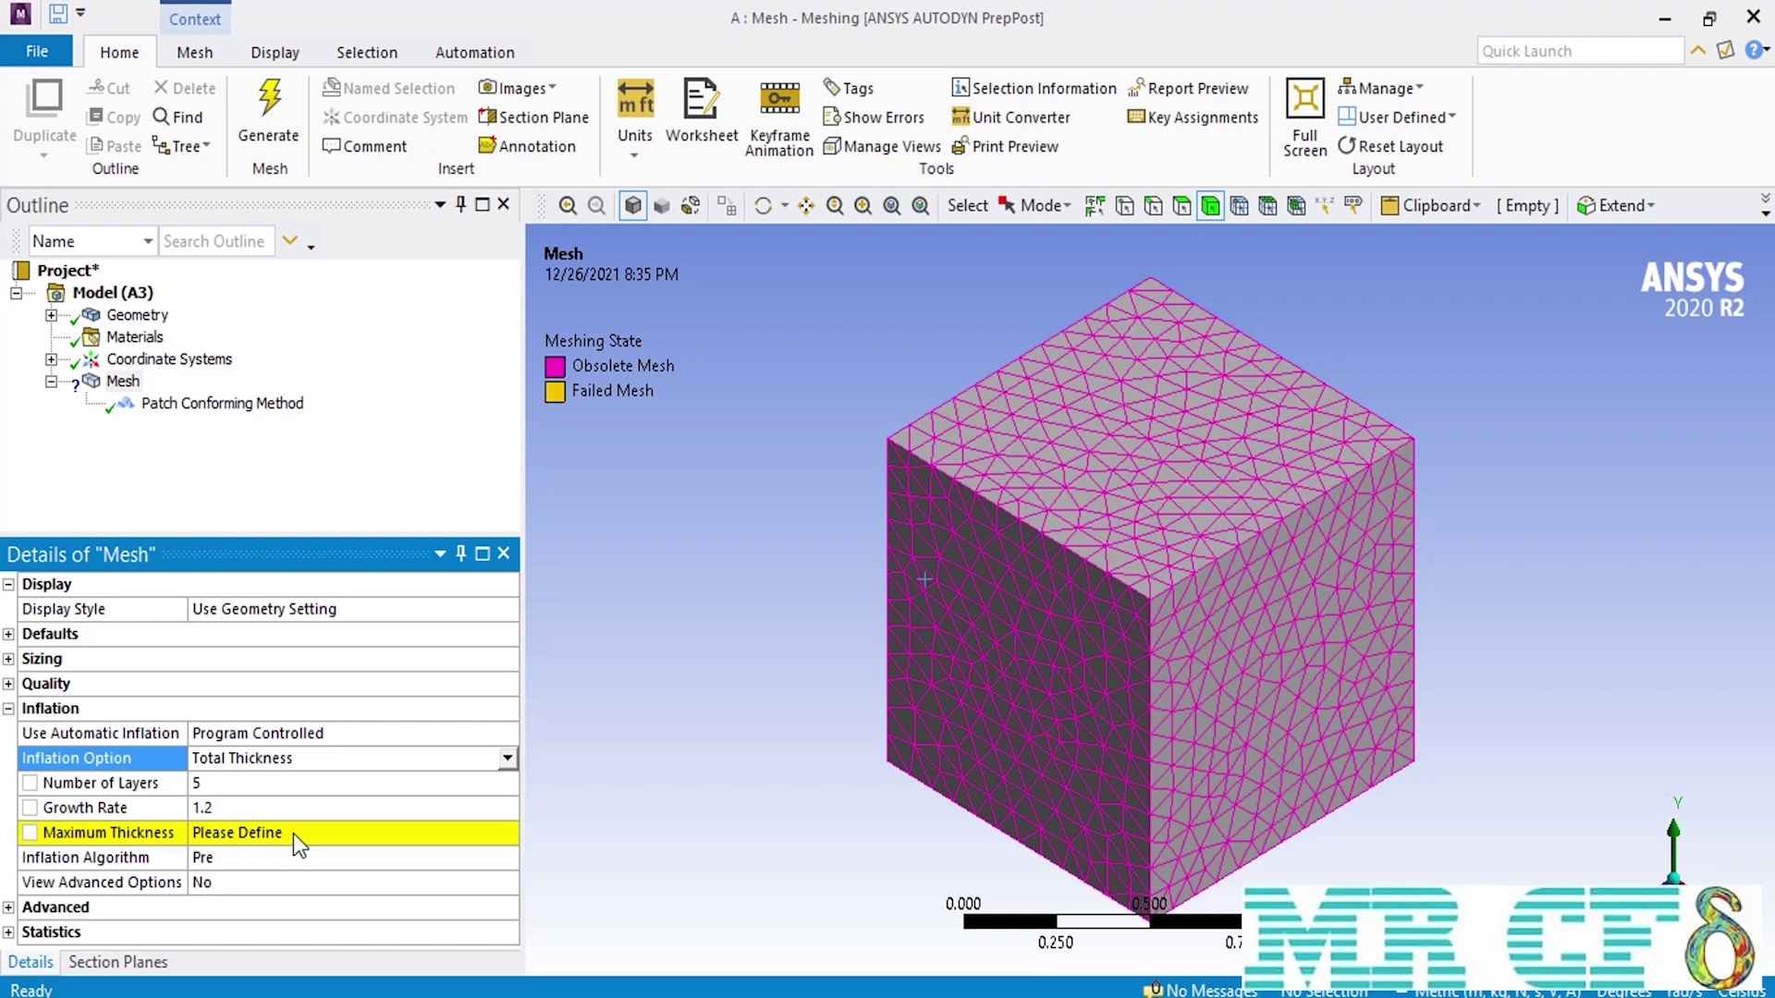
{"action": "left_click", "coordinate": [292, 834]}
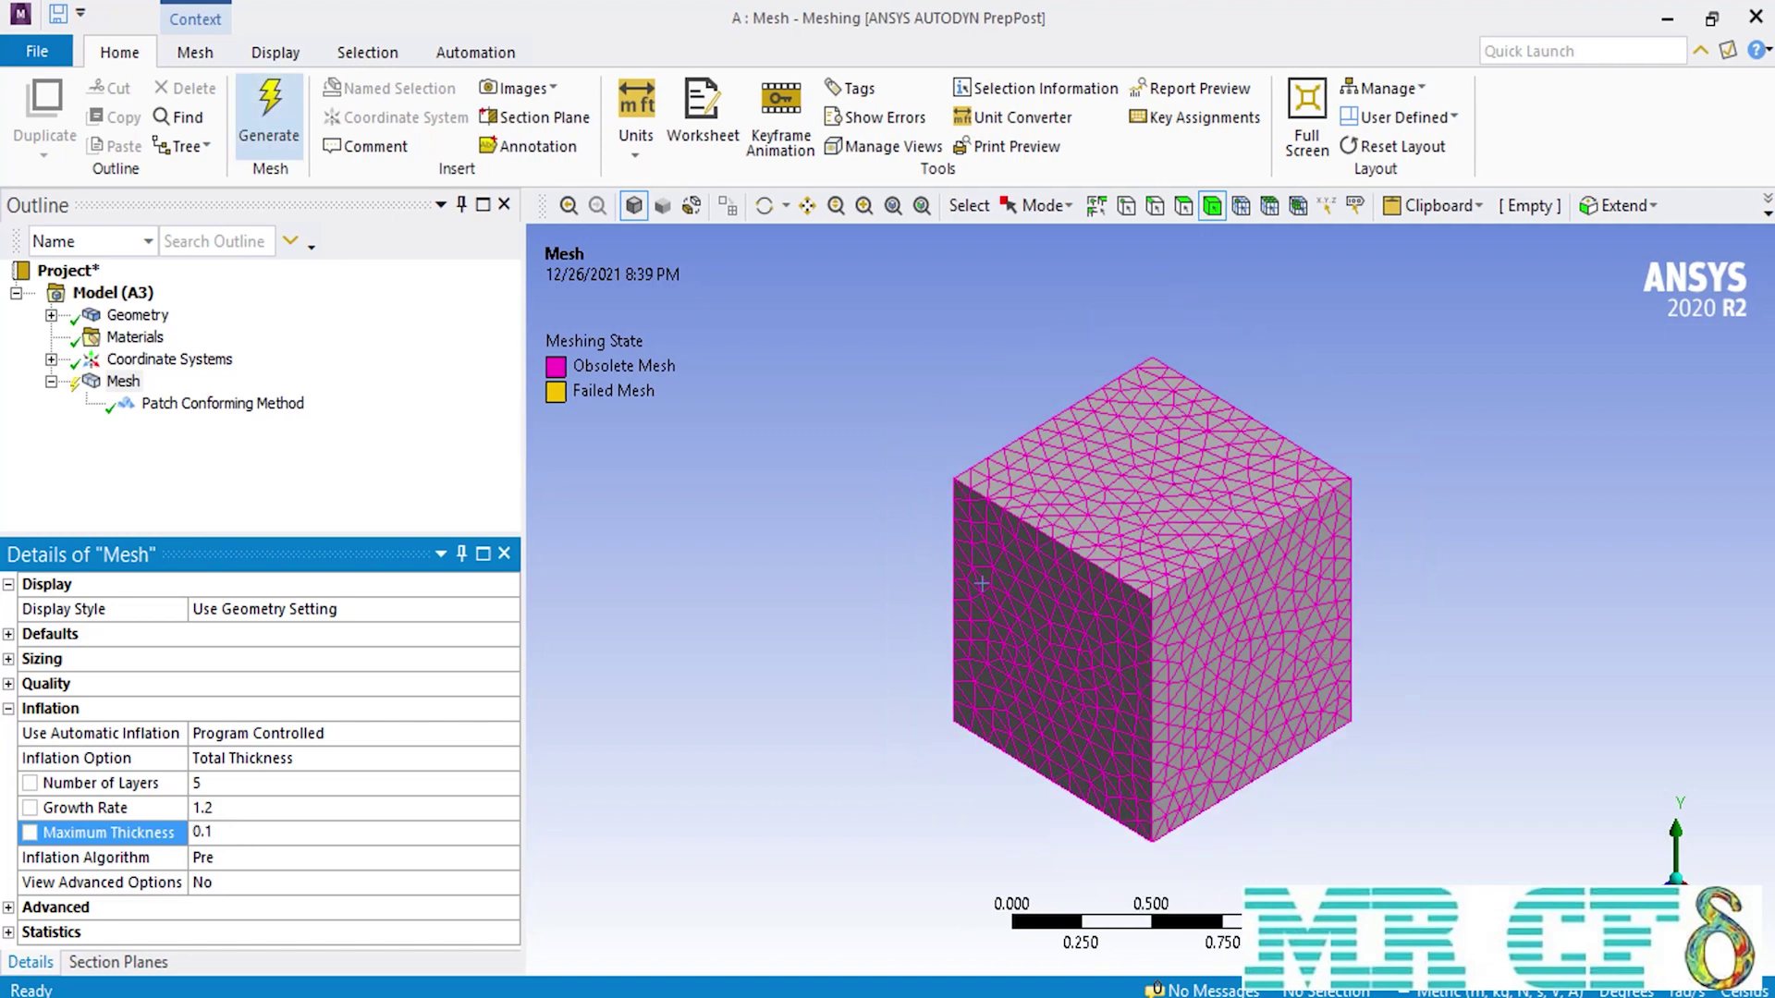
{"action": "left_click", "coordinate": [268, 102]}
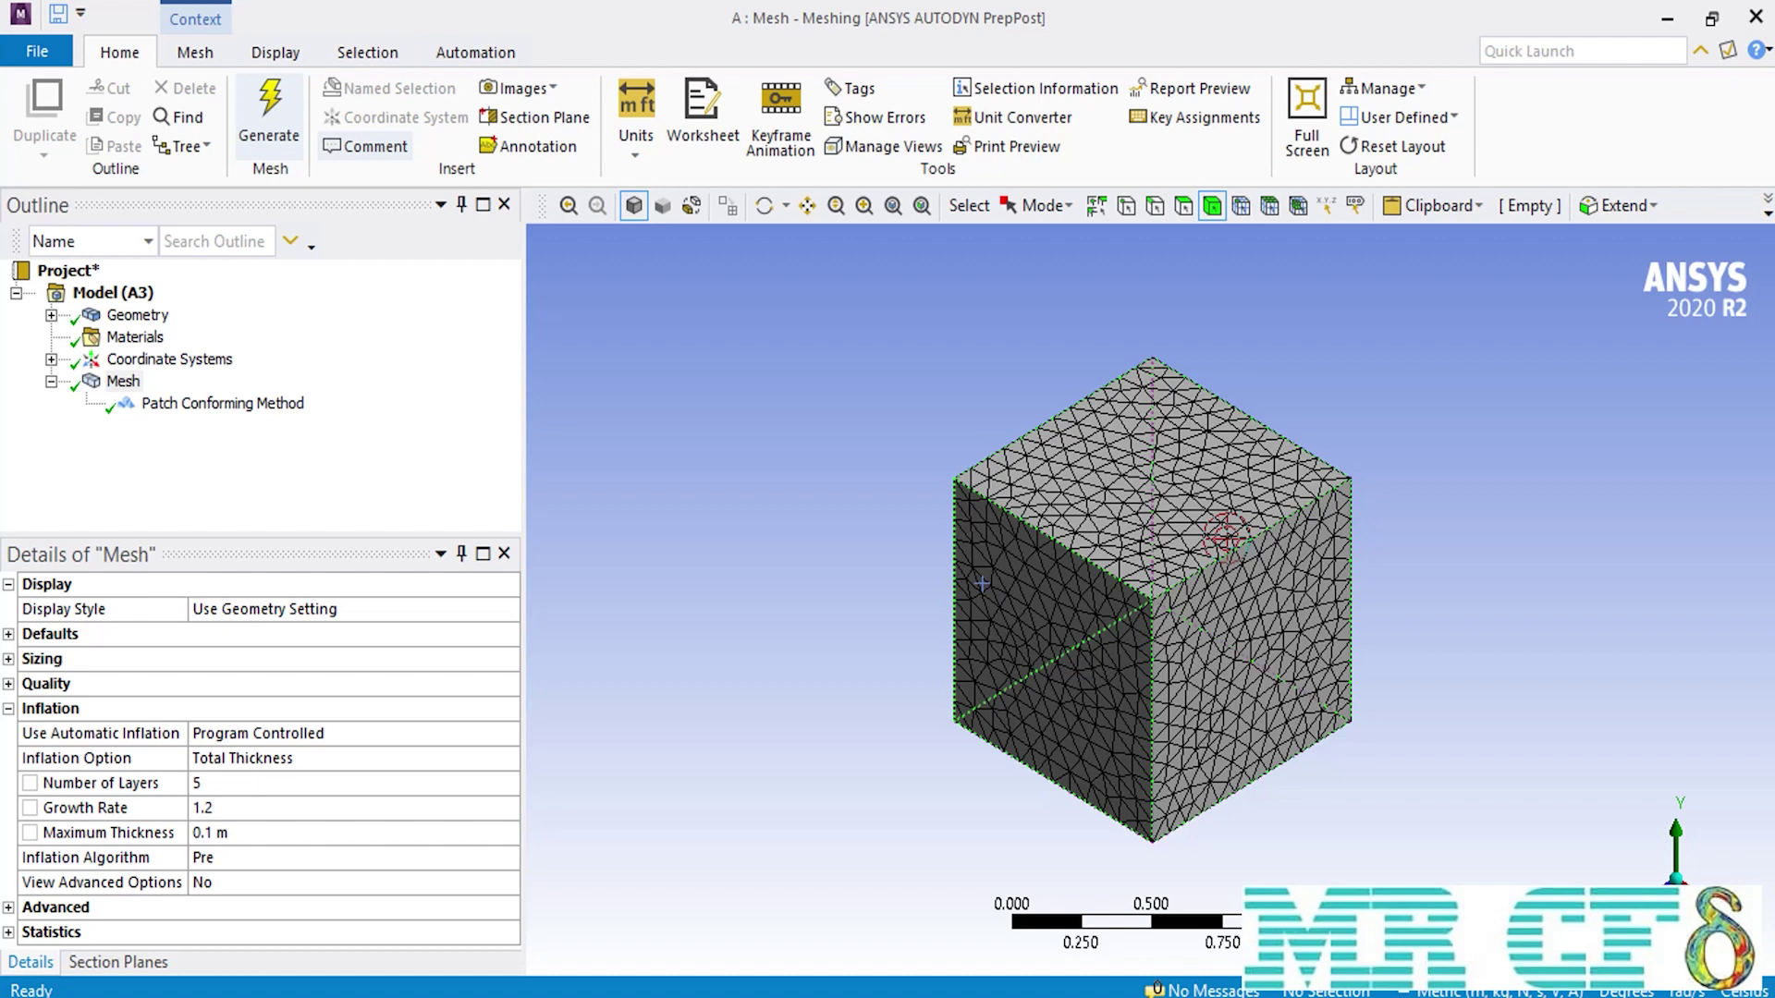
Cut the meshed cube with a vertical section plane seen along the X axis and inspect the inflation layers near an upper corner
{"action": "left_click", "coordinate": [1715, 887]}
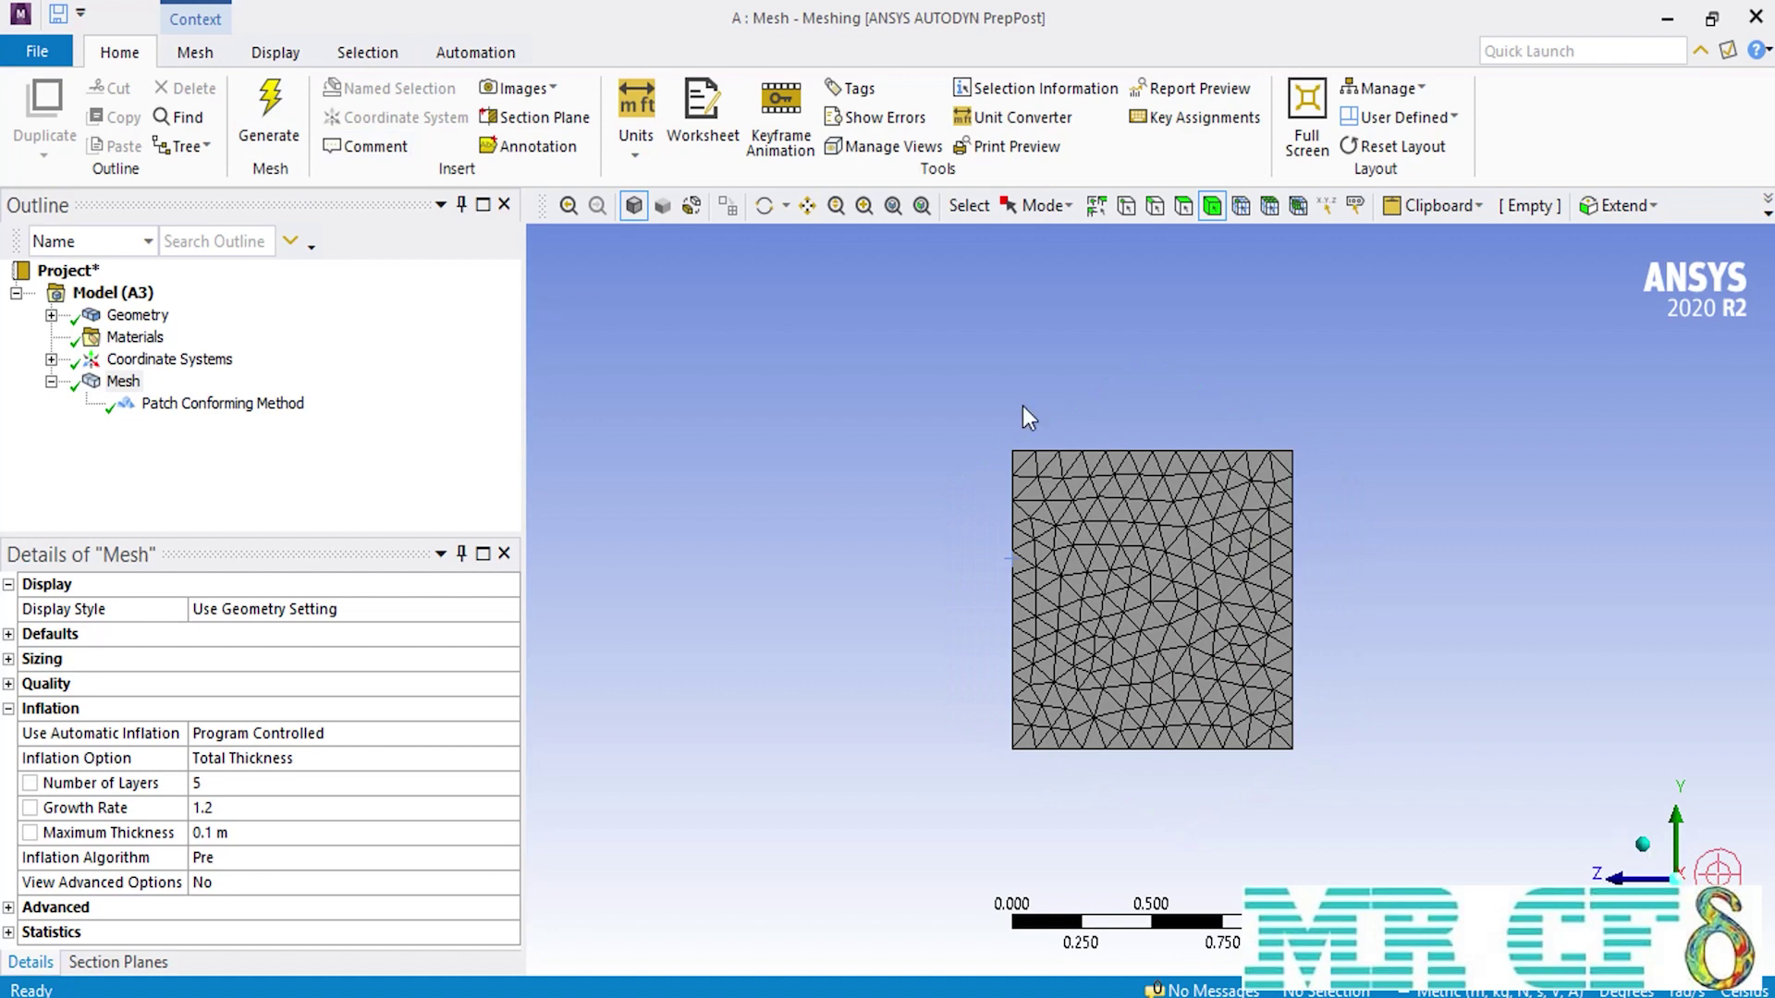
{"action": "left_click", "coordinate": [533, 117]}
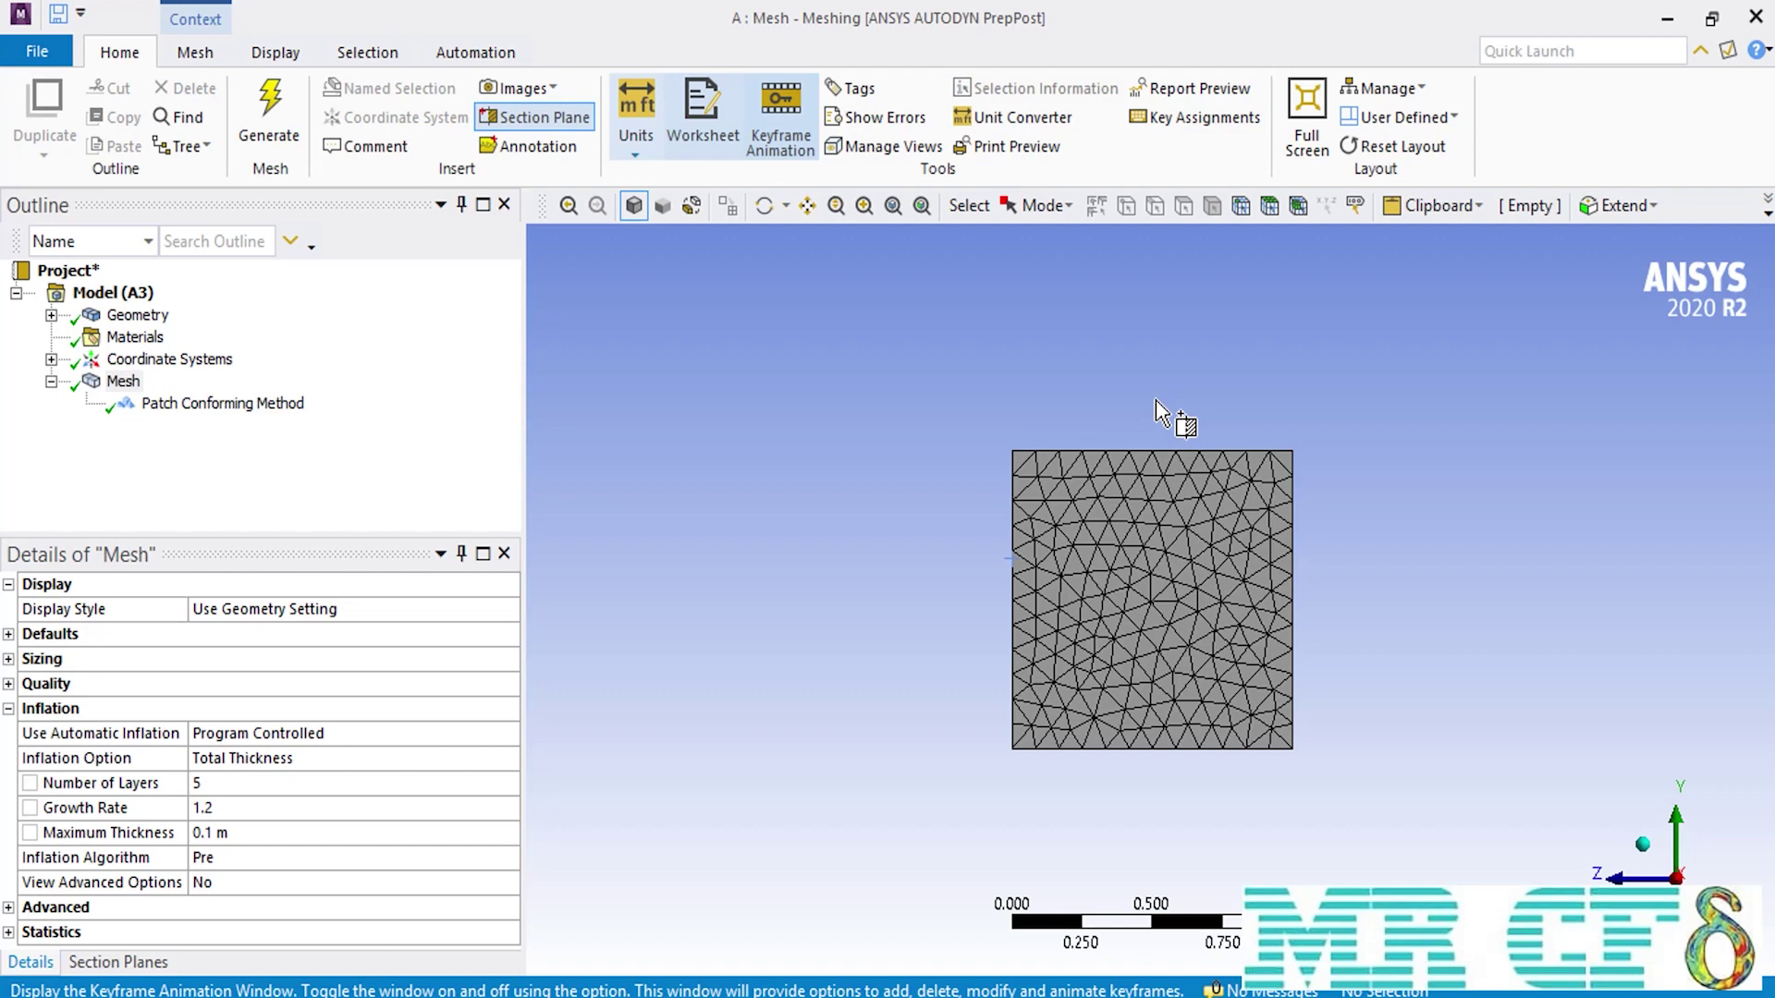
{"action": "left_click_drag", "start_coordinate": [1156, 412], "coordinate": [1158, 786]}
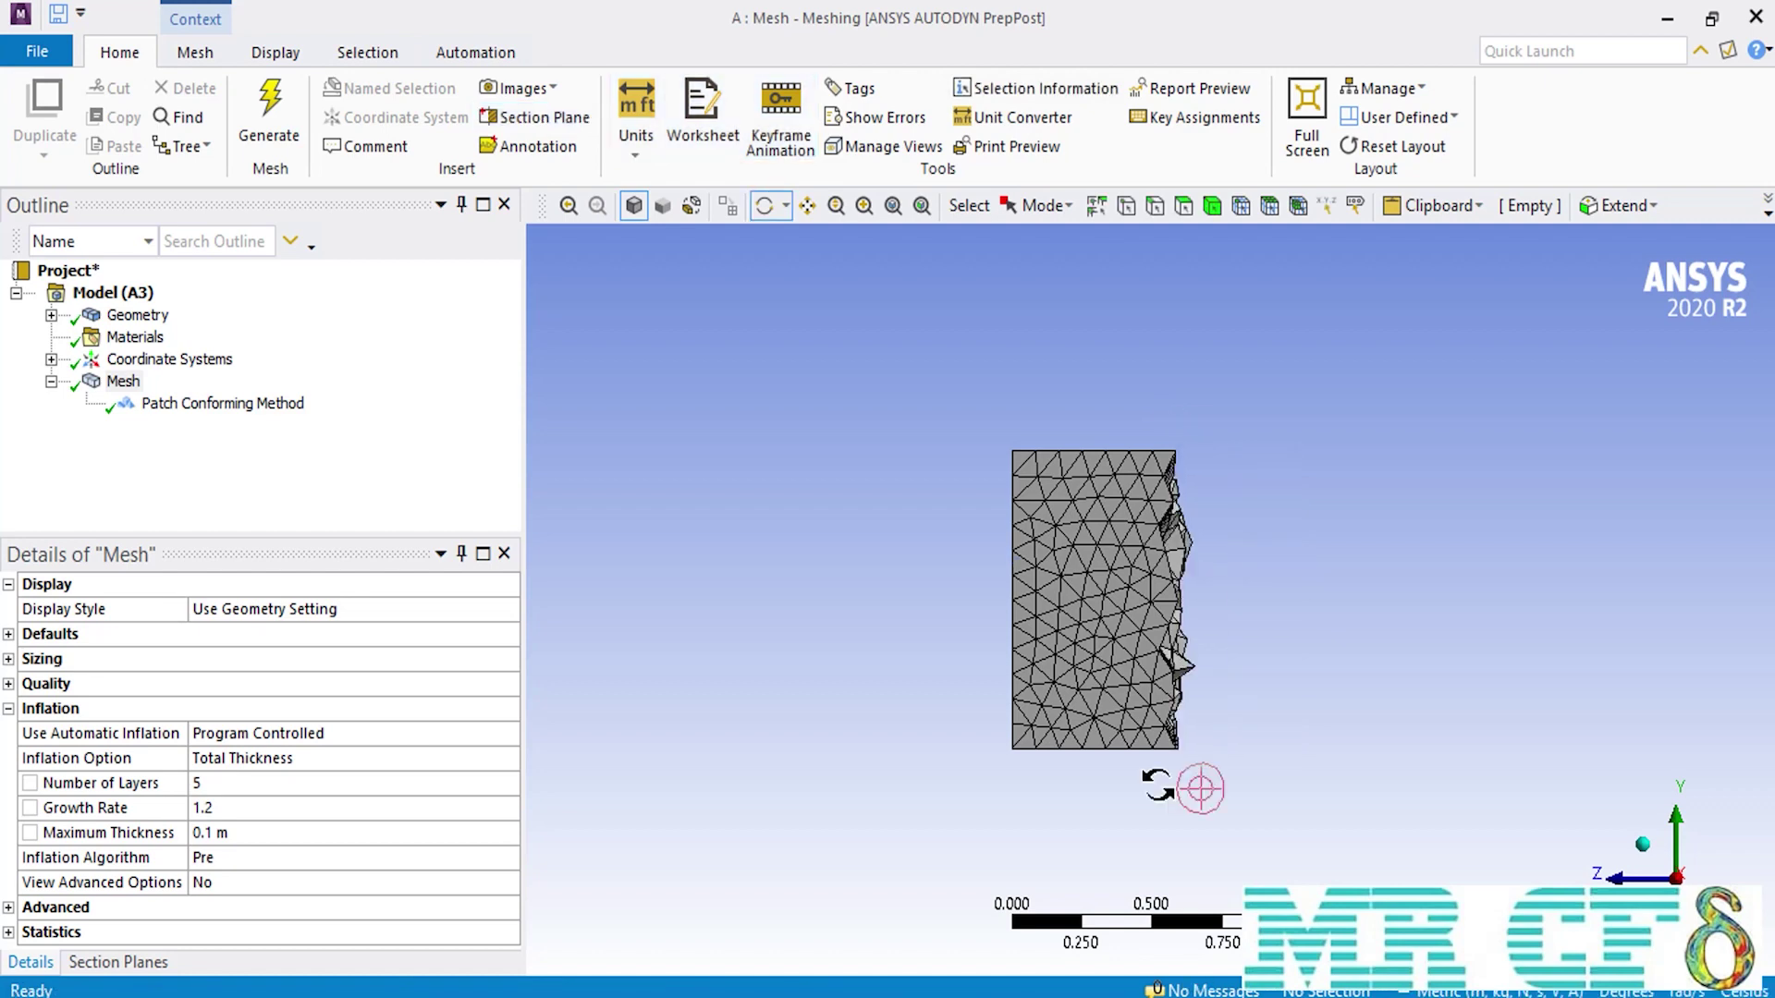
{"action": "left_click_drag", "start_coordinate": [1158, 786], "coordinate": [891, 681]}
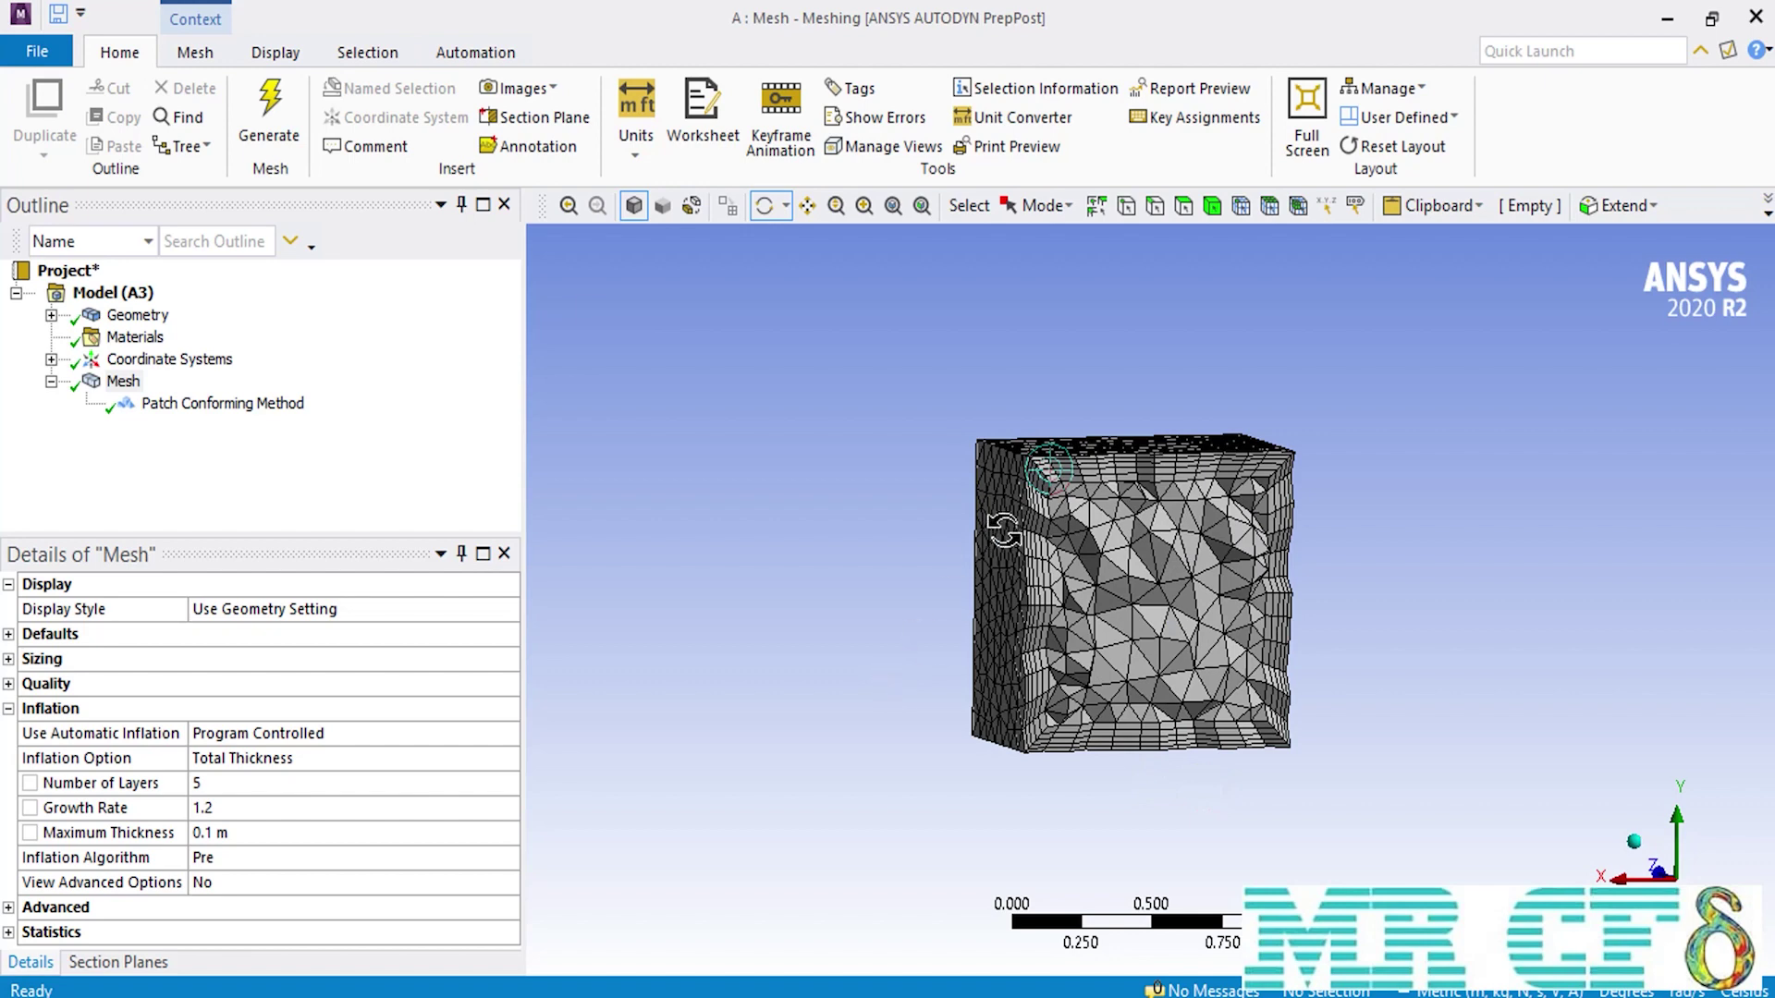
{"action": "scroll", "coordinate": [1006, 430], "scroll_direction": "up", "scroll_amount": 5}
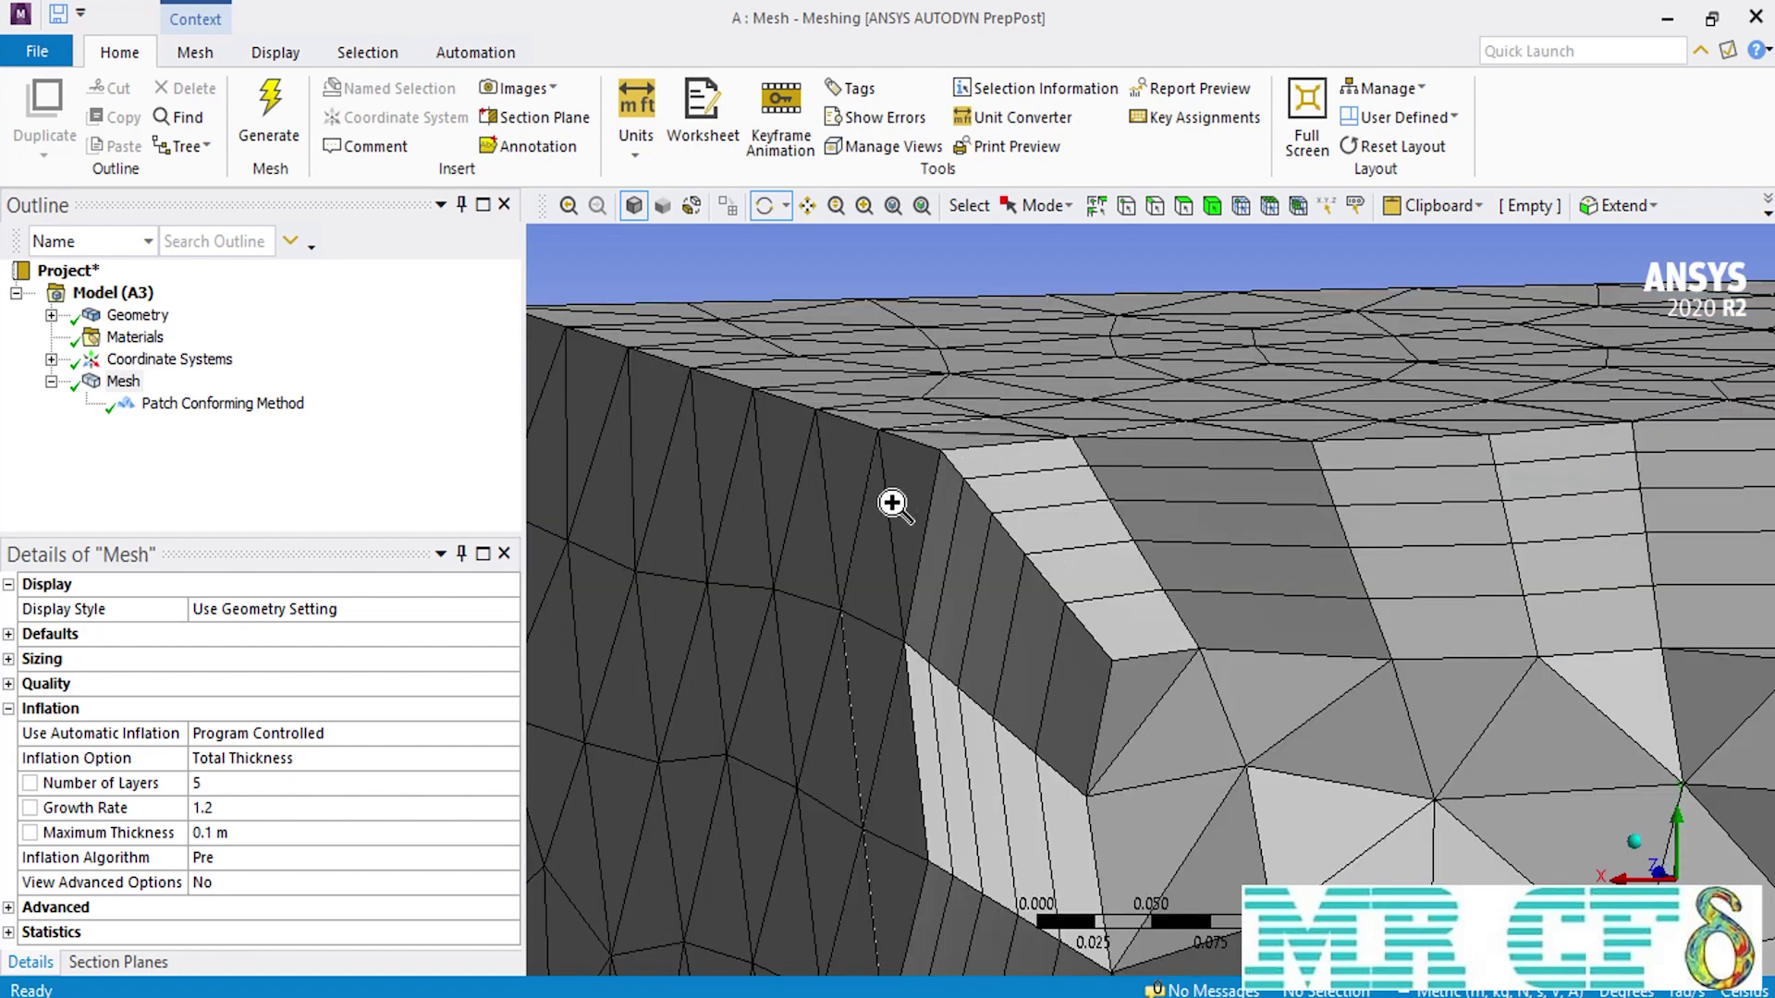
Toggle the whole-element display of the section plane to compare how the cut mesh is shown
{"action": "left_click", "coordinate": [141, 961]}
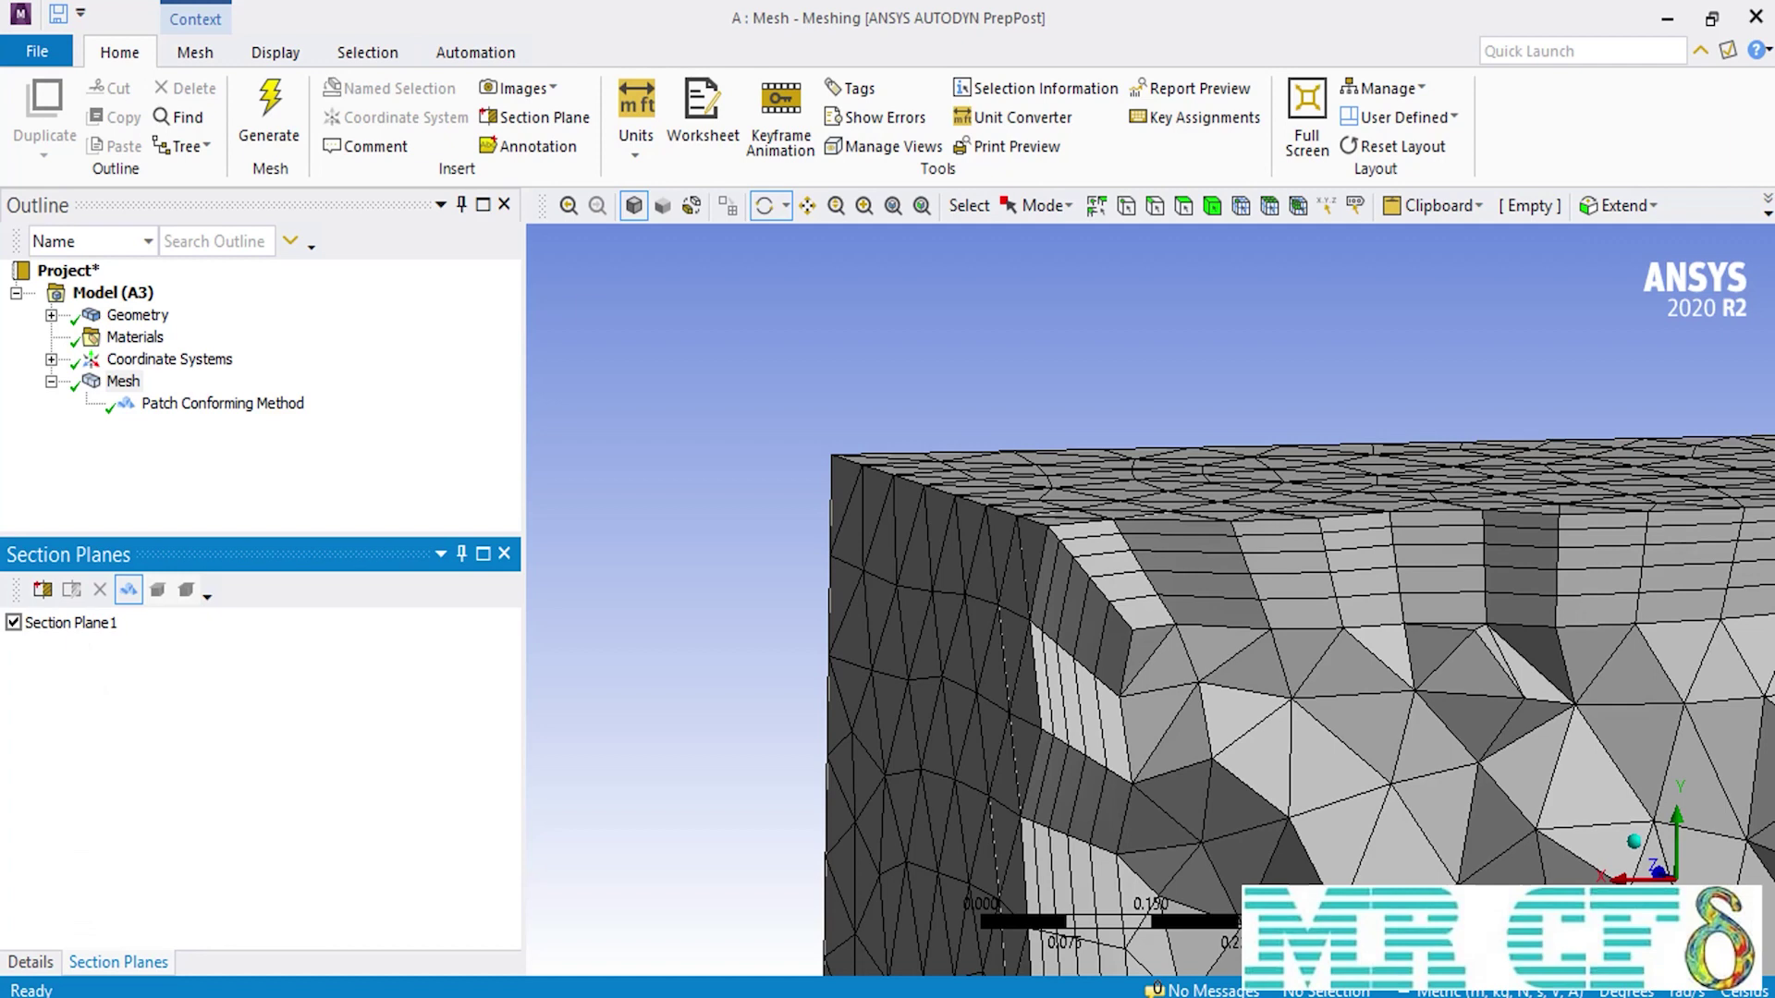
{"action": "left_click", "coordinate": [74, 624]}
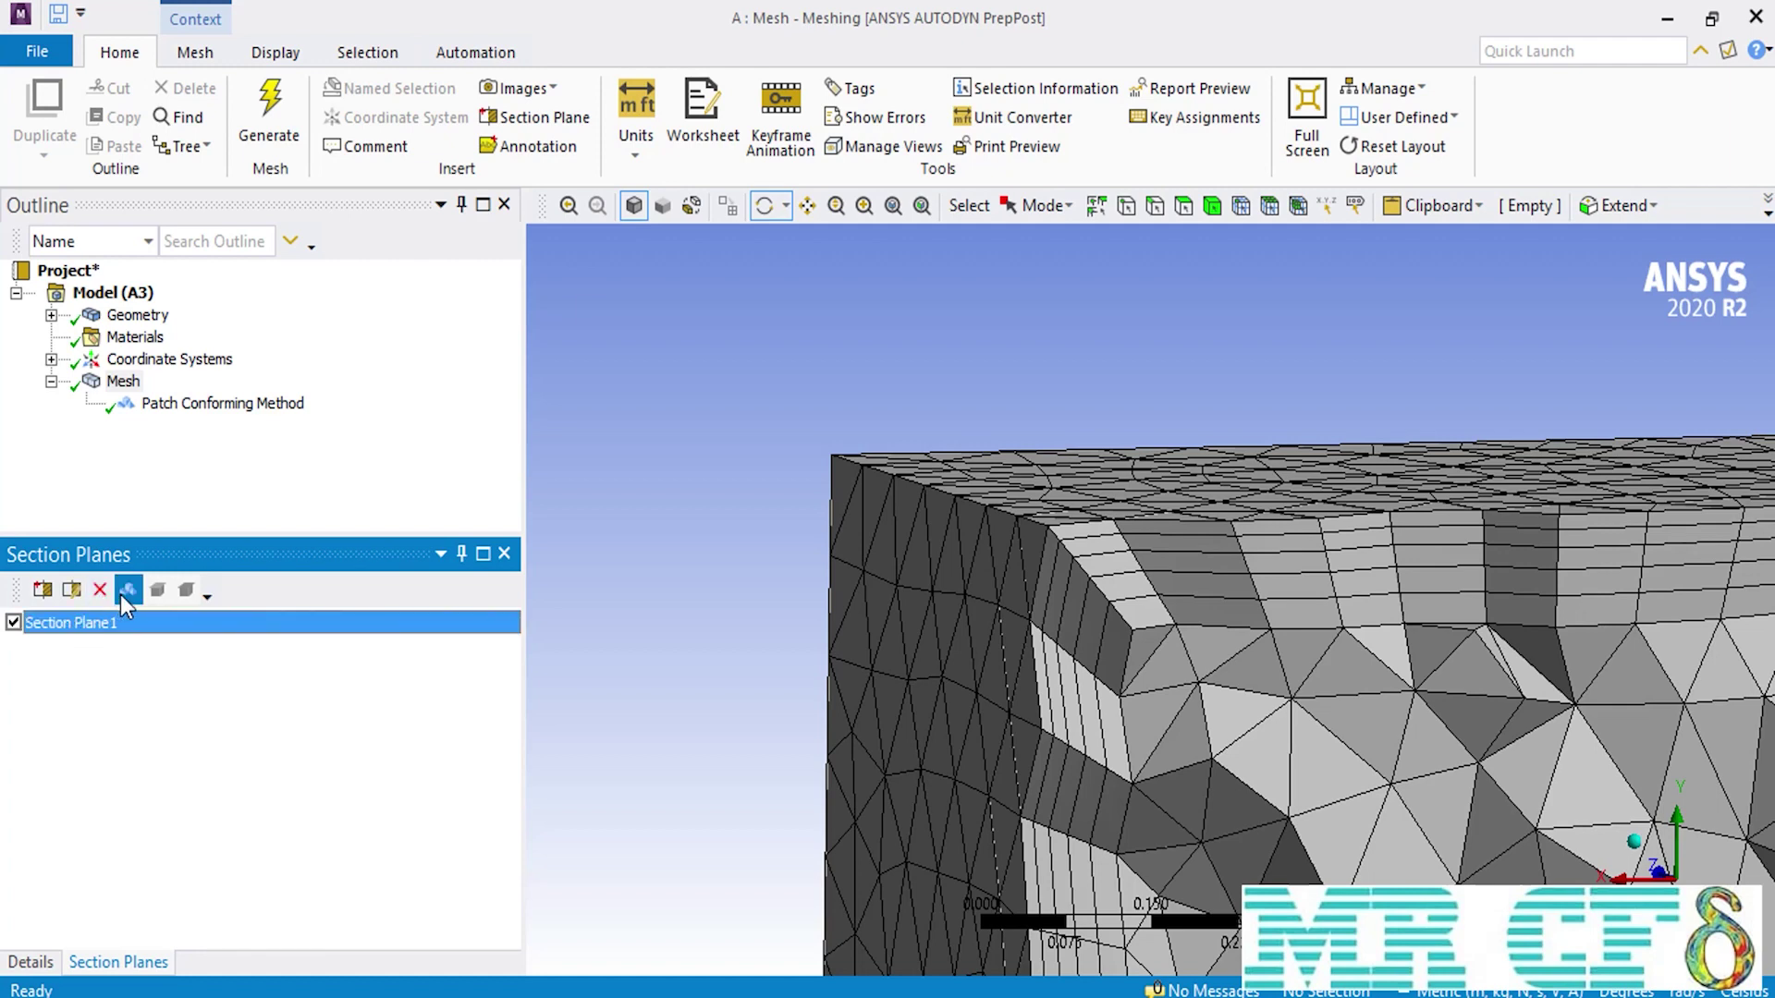
{"action": "left_click", "coordinate": [125, 593]}
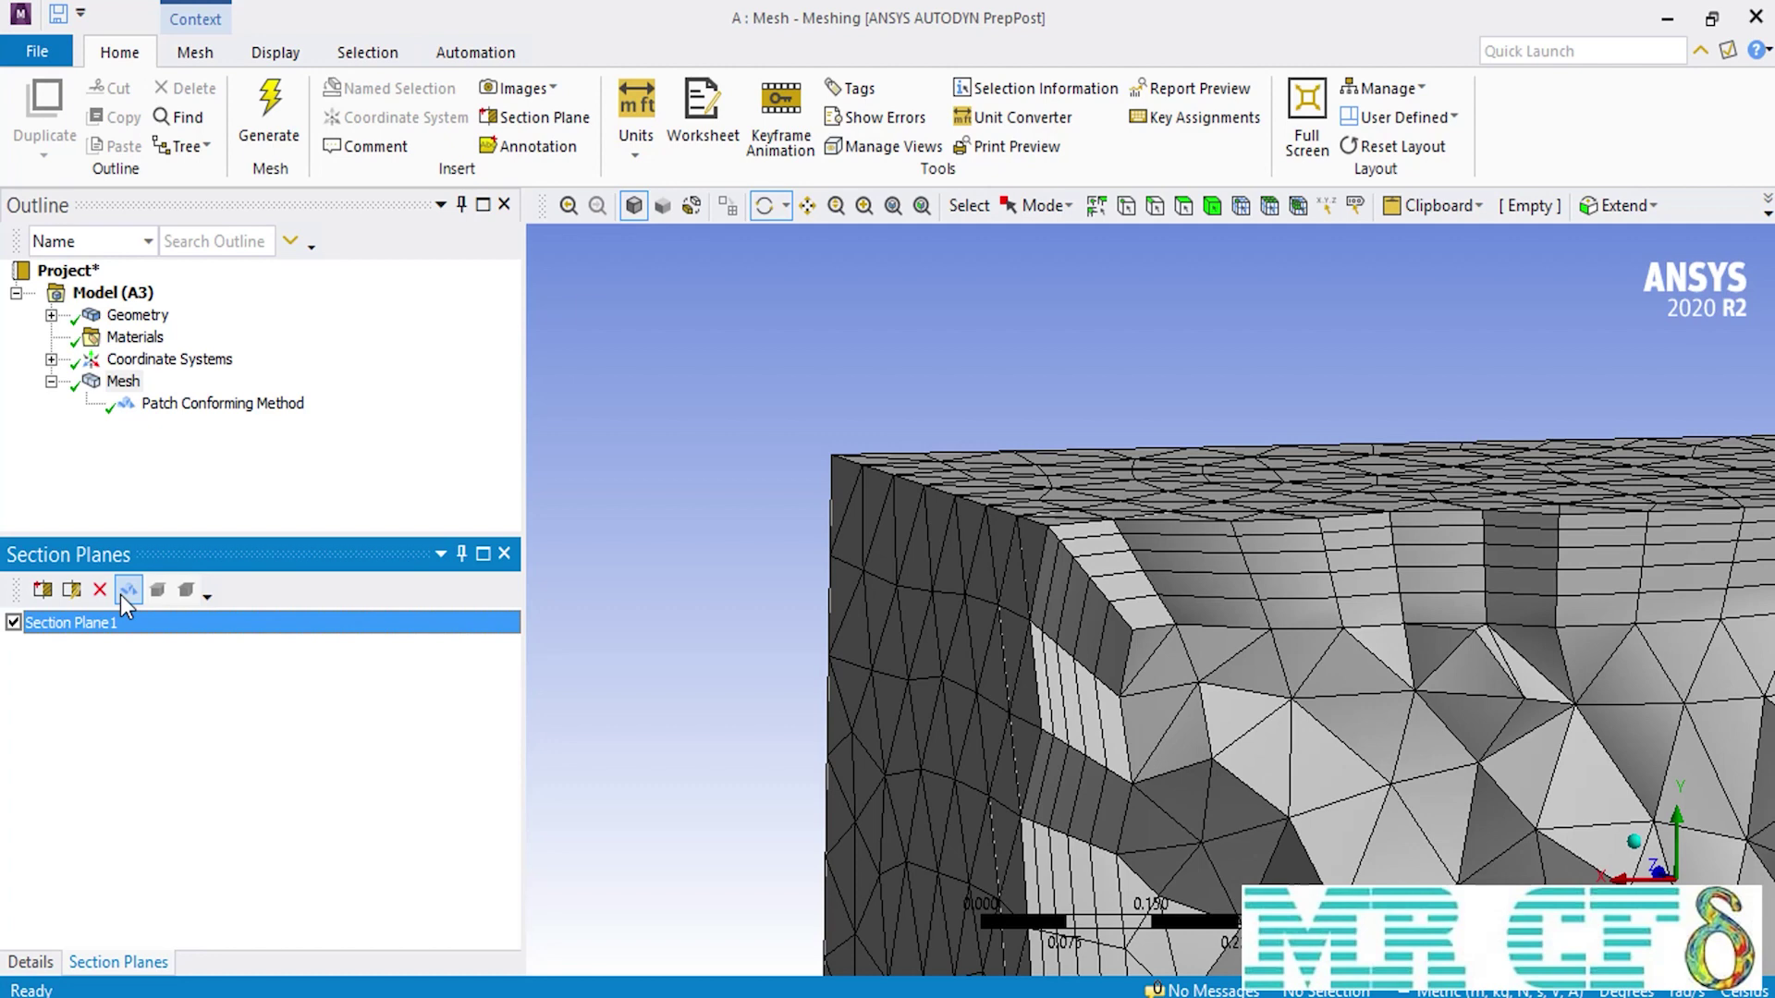
Change the mesh inflation option to First Layer Thickness with a first layer height of 0.05 m
{"action": "left_click", "coordinate": [44, 958]}
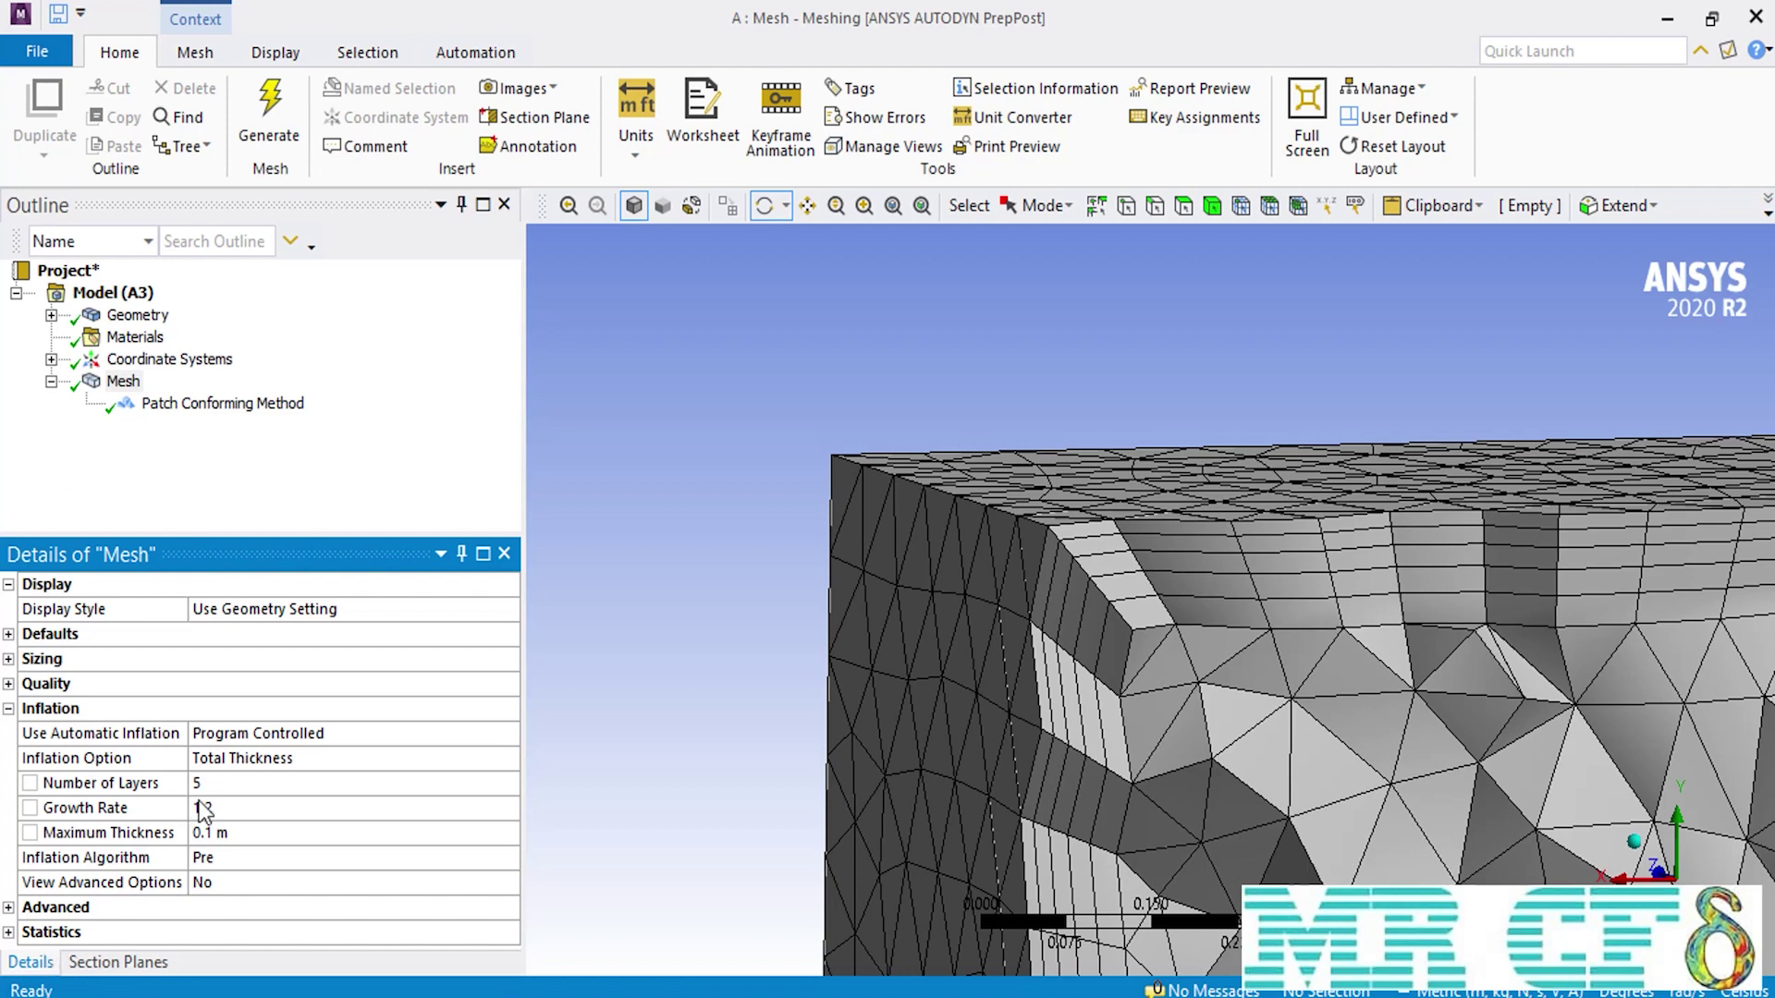
{"action": "left_click", "coordinate": [508, 758]}
{"action": "left_click", "coordinate": [359, 811]}
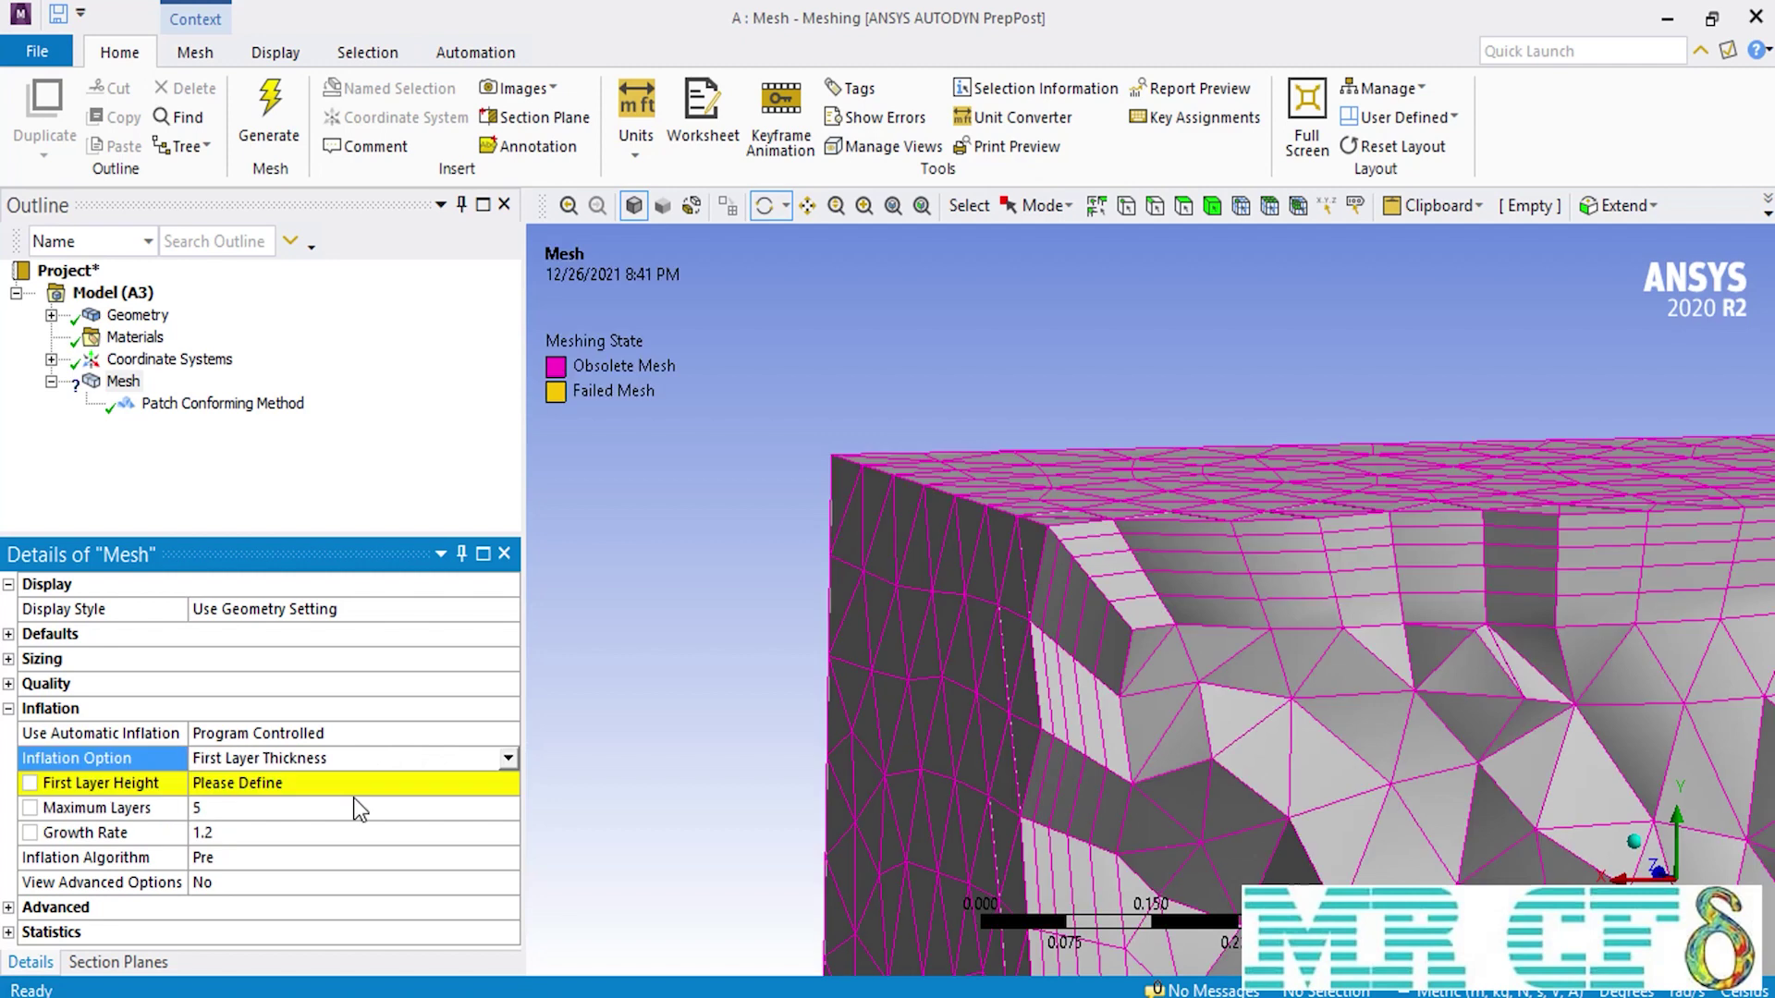
{"action": "left_click", "coordinate": [298, 784]}
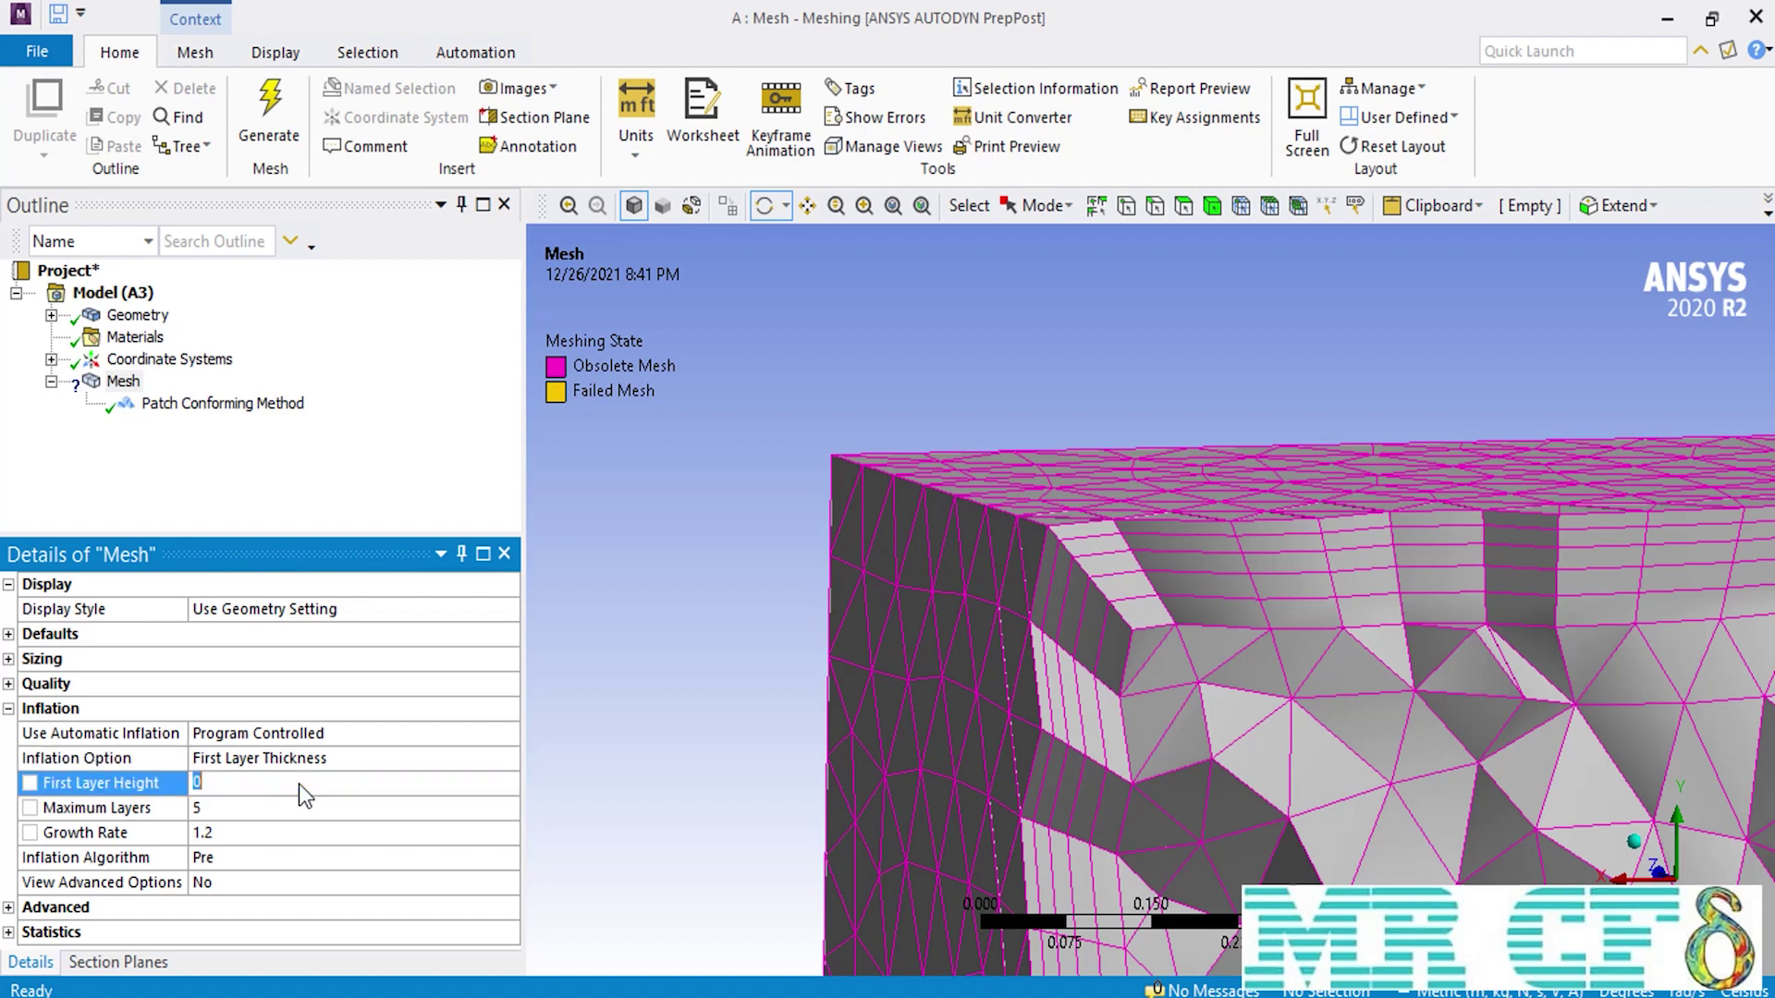
{"action": "type", "text": "0.05"}
Set the inflation's maximum layers to 7 and its growth rate to 1.5
{"action": "left_click", "coordinate": [281, 807]}
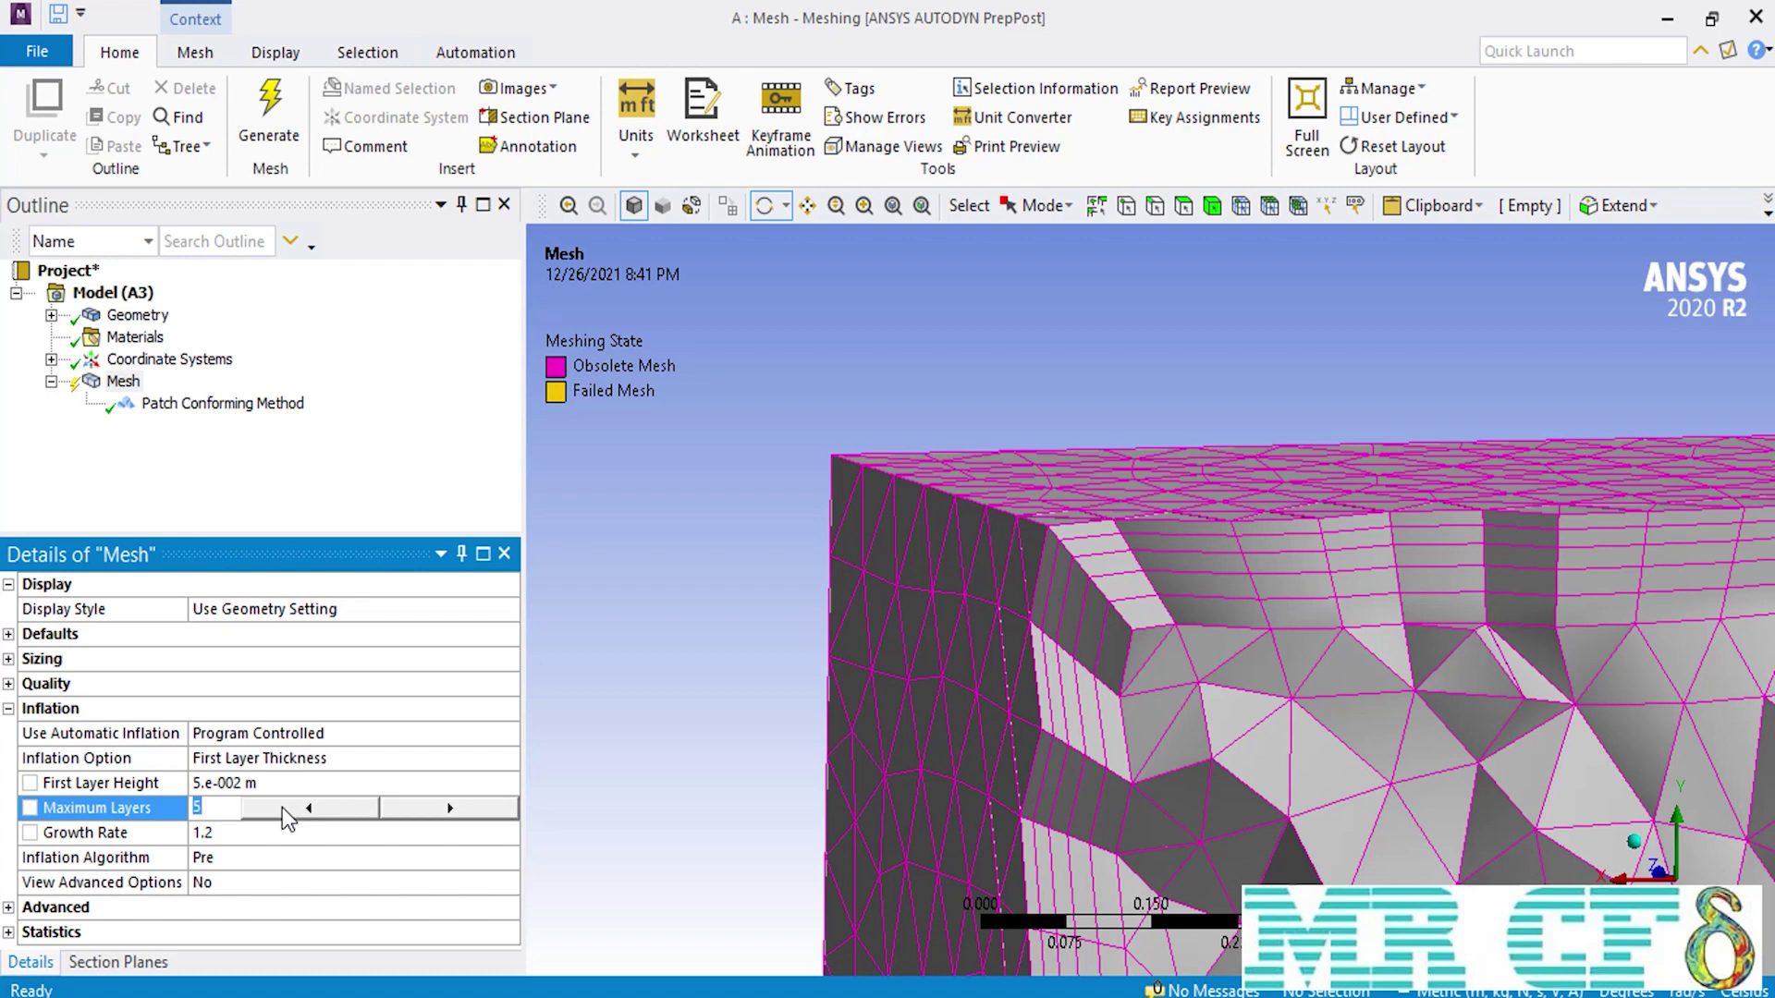
{"action": "type", "text": "7"}
{"action": "left_click", "coordinate": [246, 831]}
{"action": "type", "text": "1.5"}
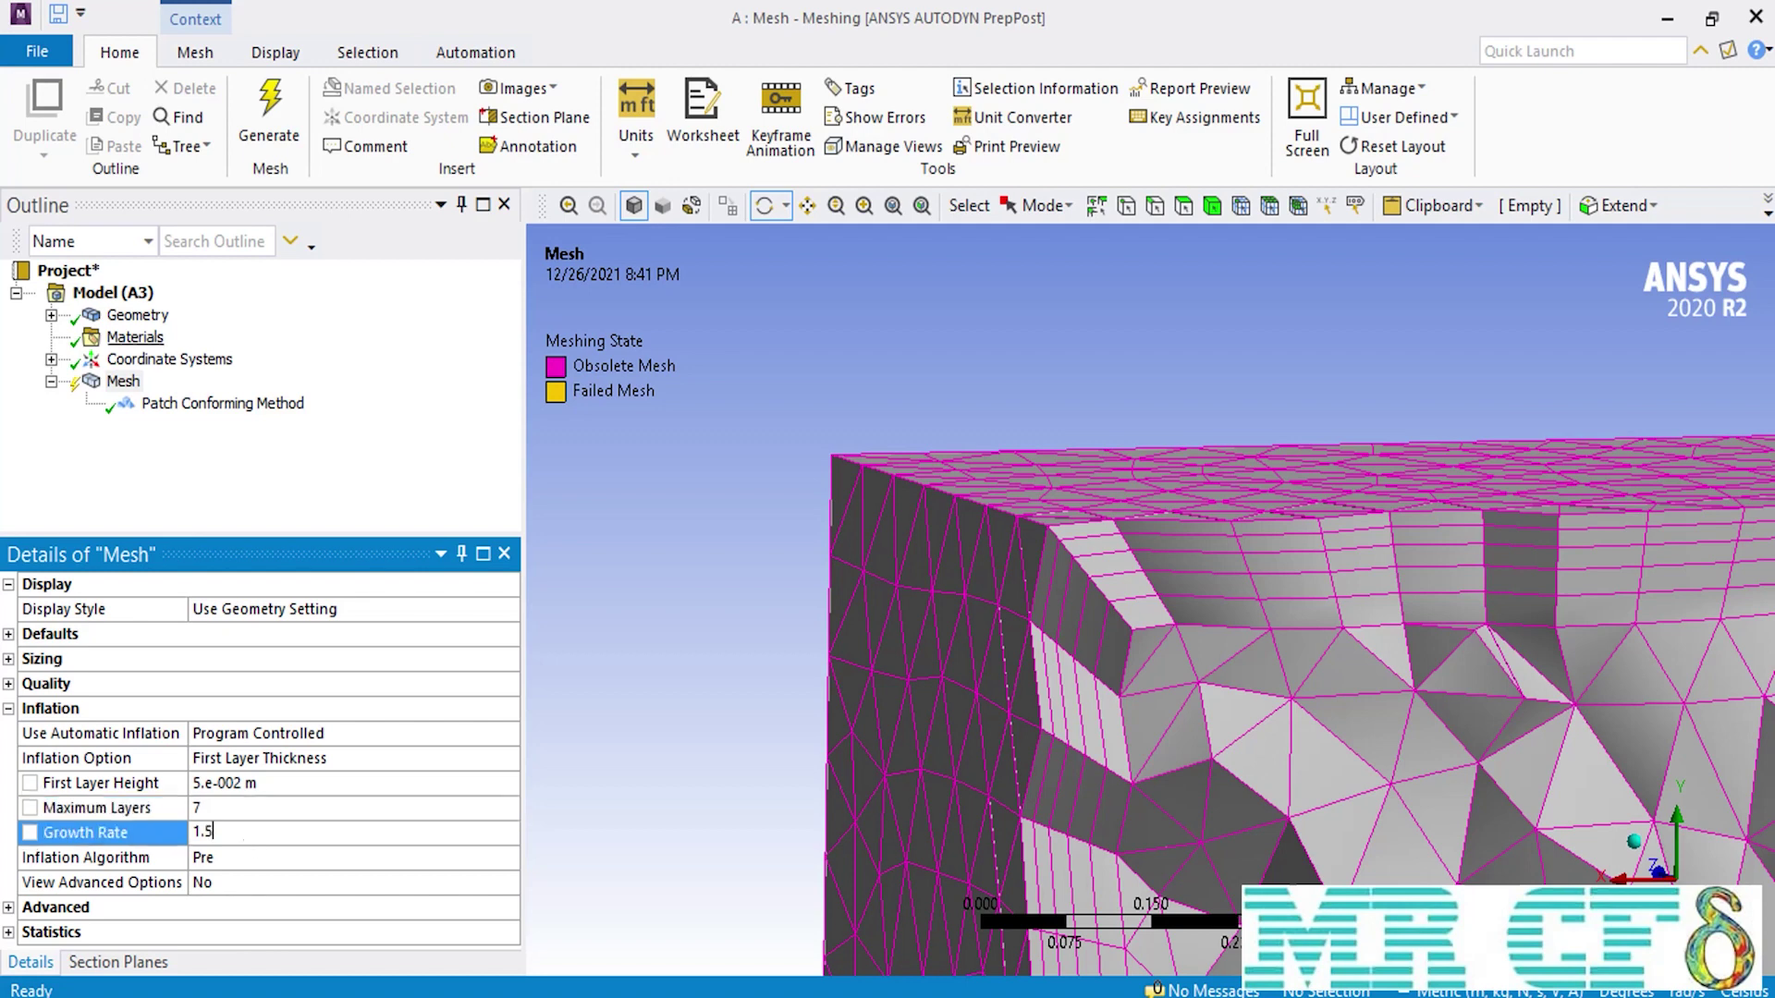
Regenerate the mesh and inspect the inflation layers along the upper edge of the cut cube
{"action": "left_click", "coordinate": [291, 122]}
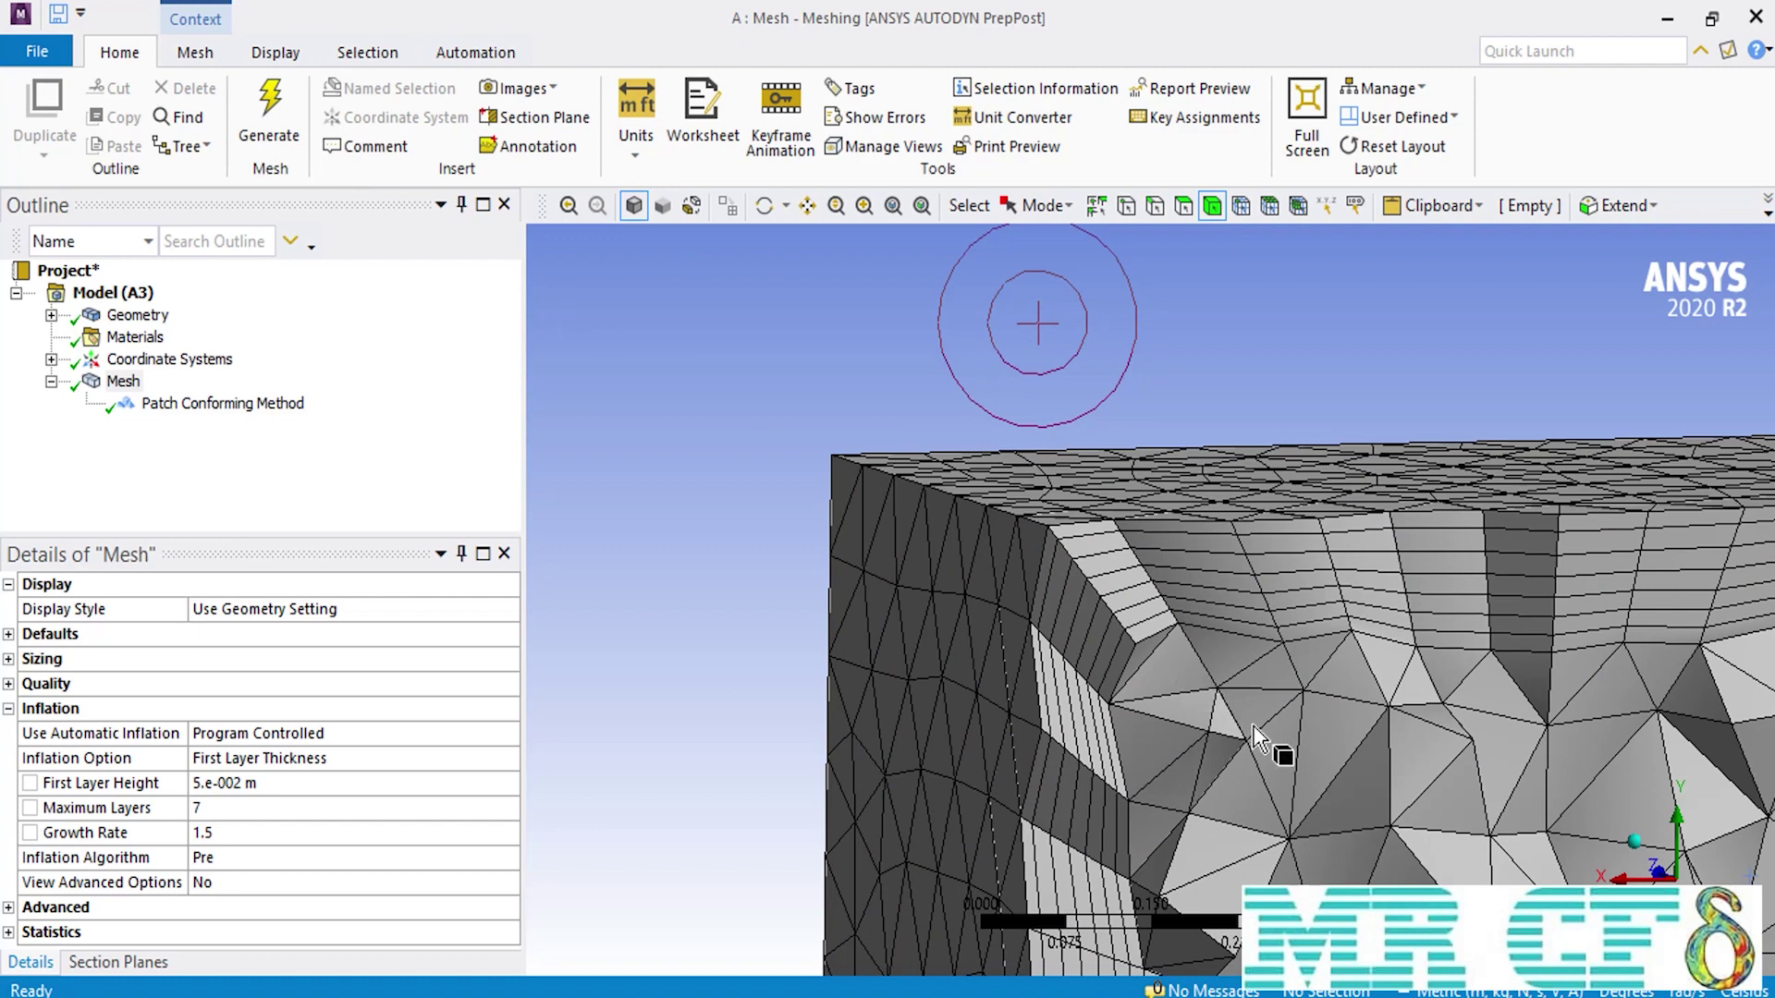
{"action": "left_click", "coordinate": [762, 208]}
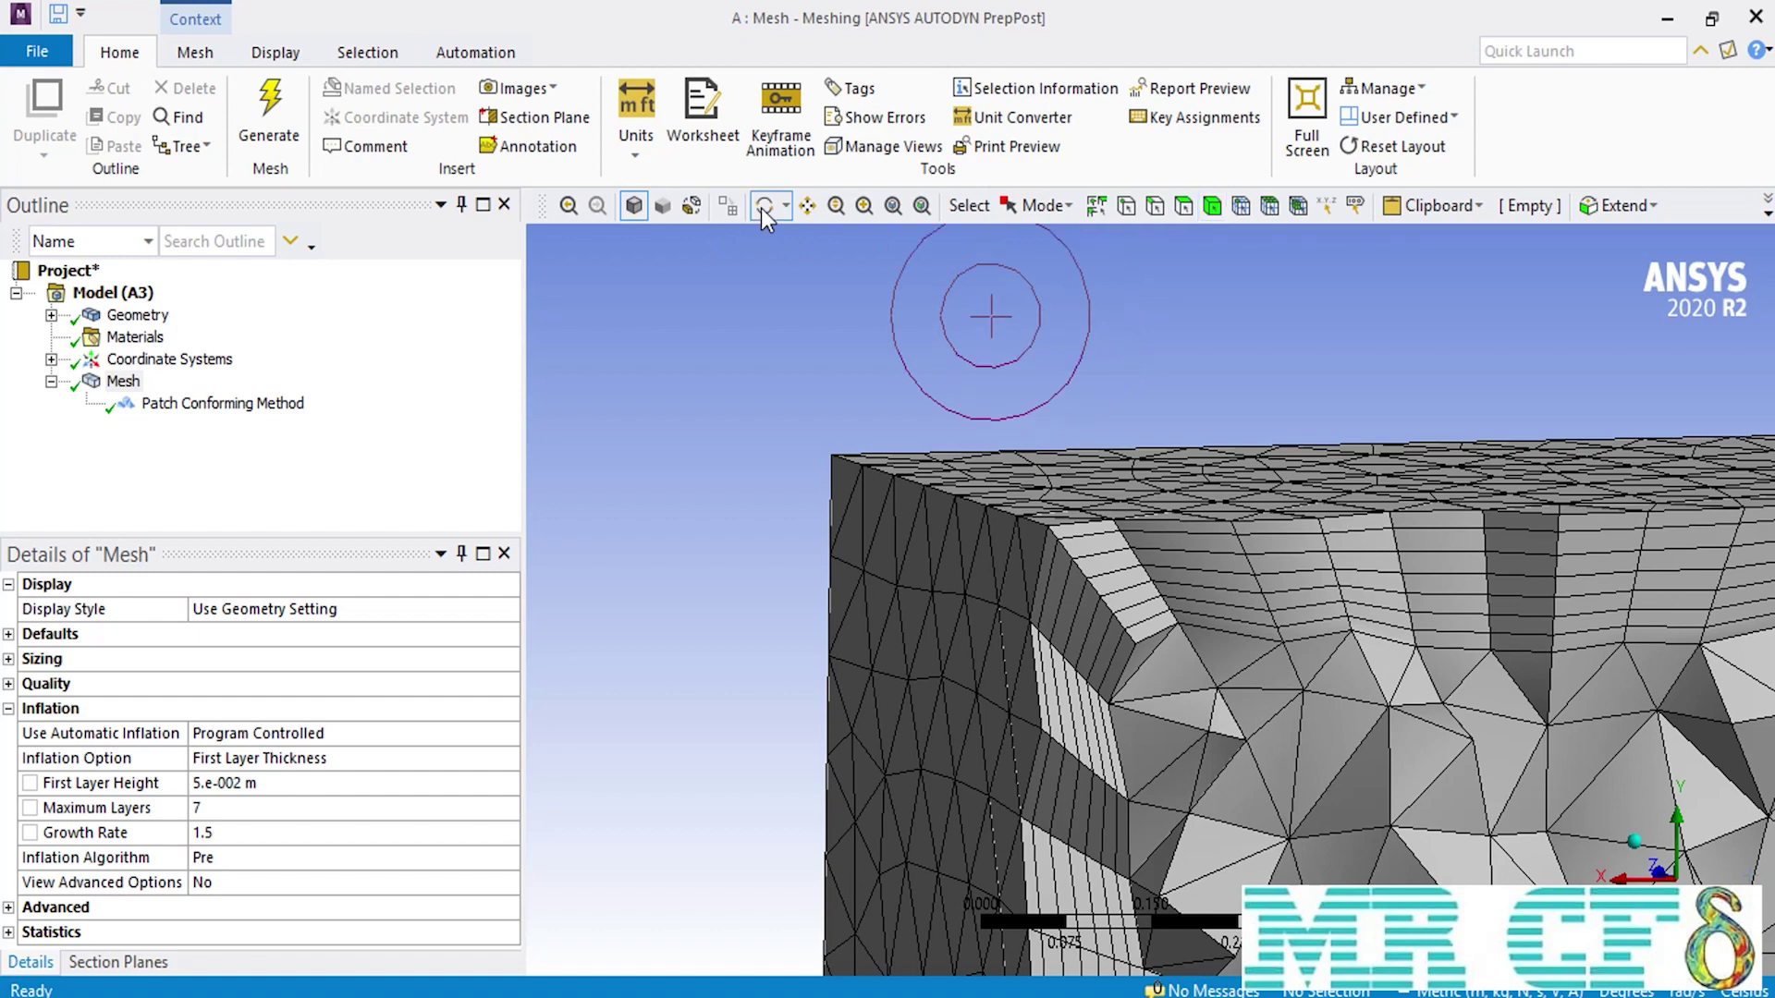
{"action": "left_click_drag", "start_coordinate": [901, 211], "coordinate": [910, 231]}
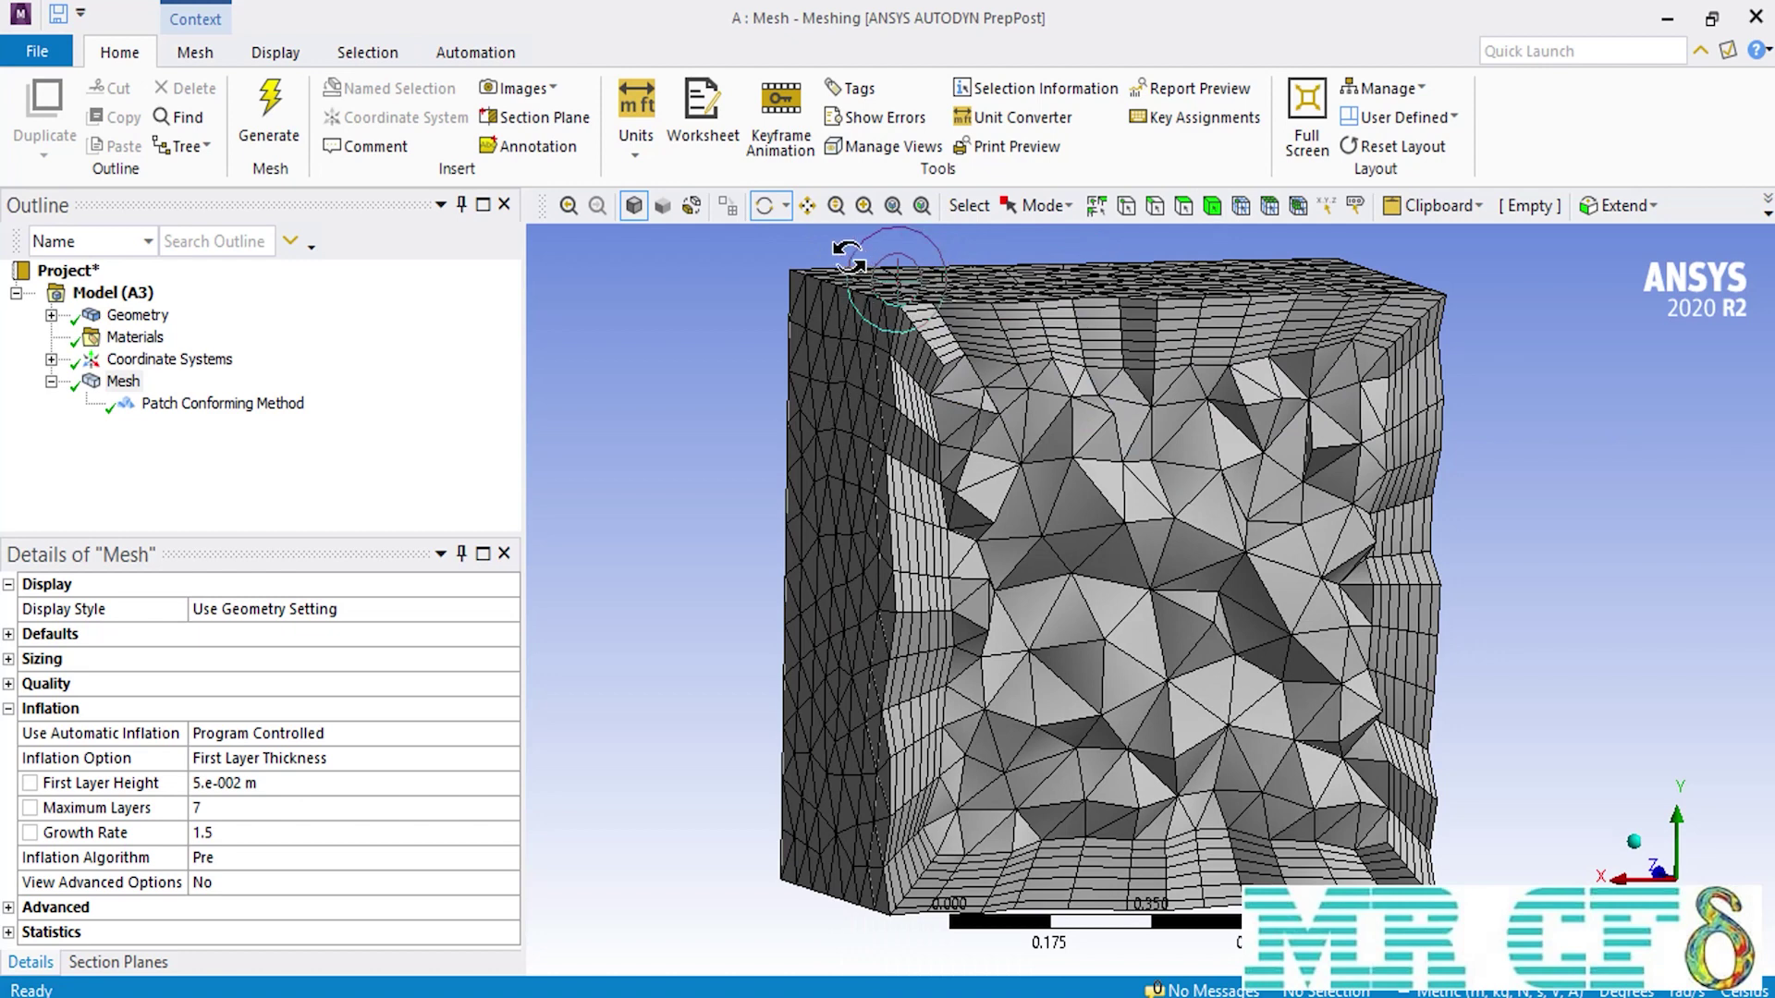
{"action": "scroll", "coordinate": [855, 262], "scroll_direction": "up", "scroll_amount": 3}
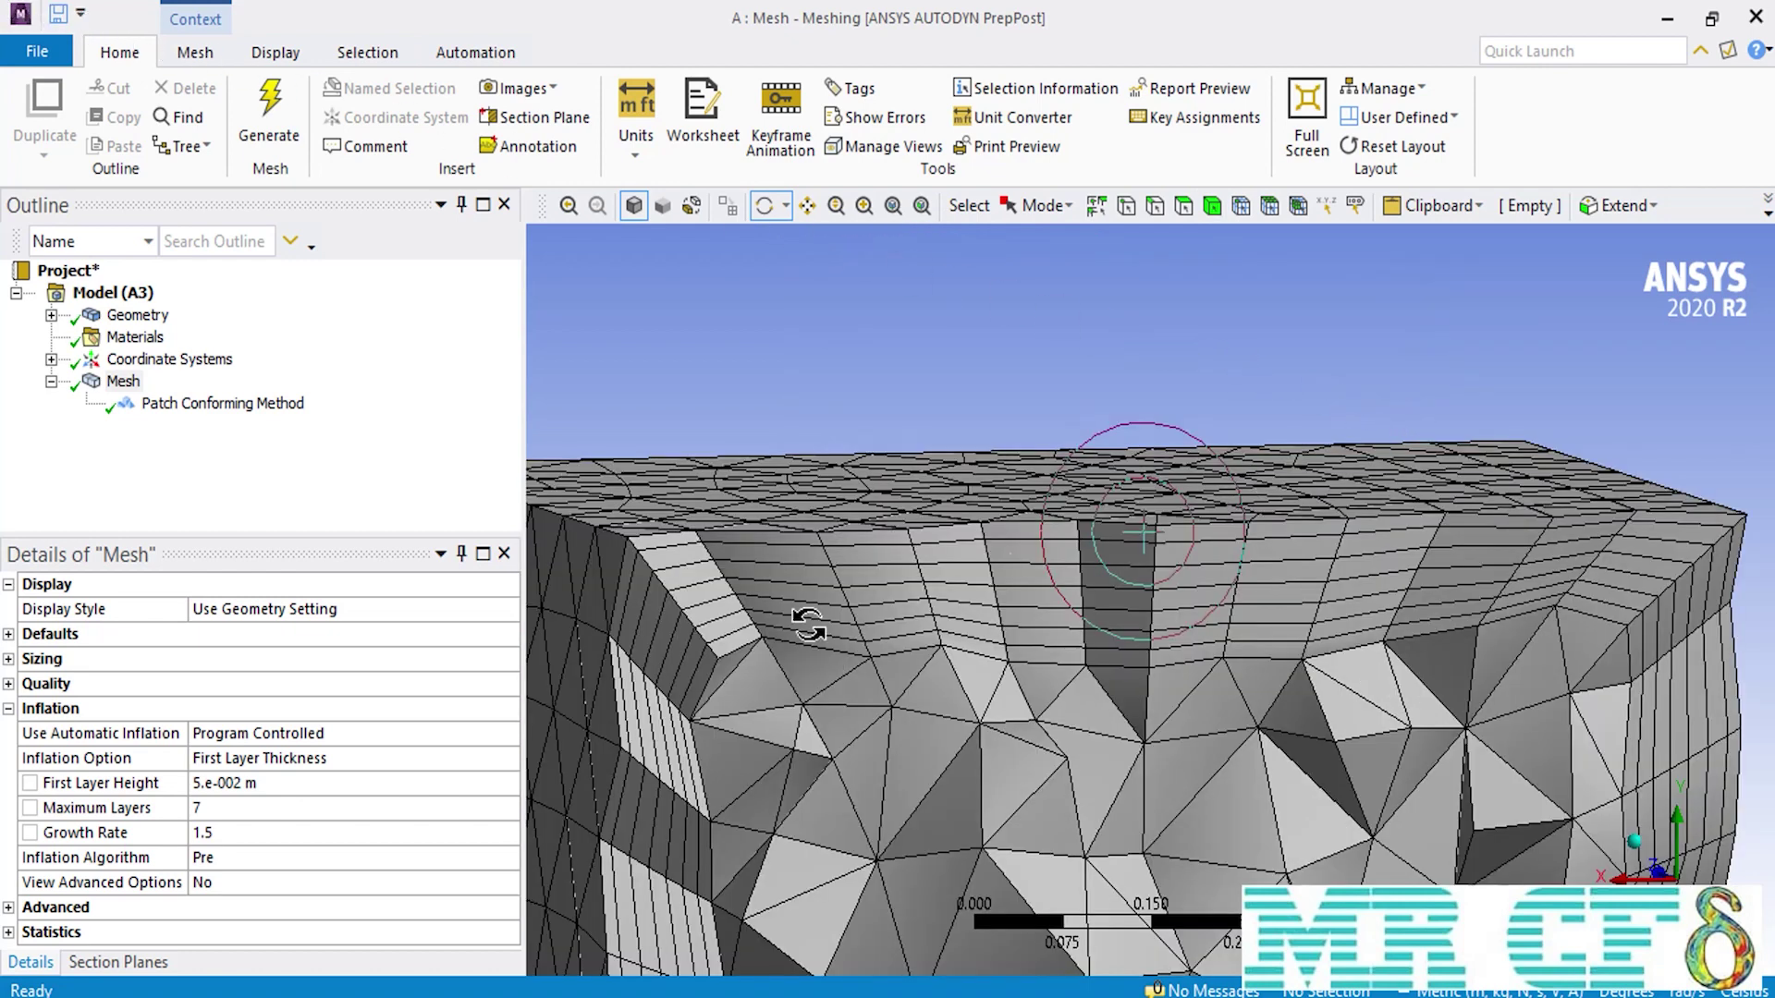
Change the inflation option to Smooth Transition and examine where the last inflation layer meets the tetrahedral elements
{"action": "left_click", "coordinate": [514, 763]}
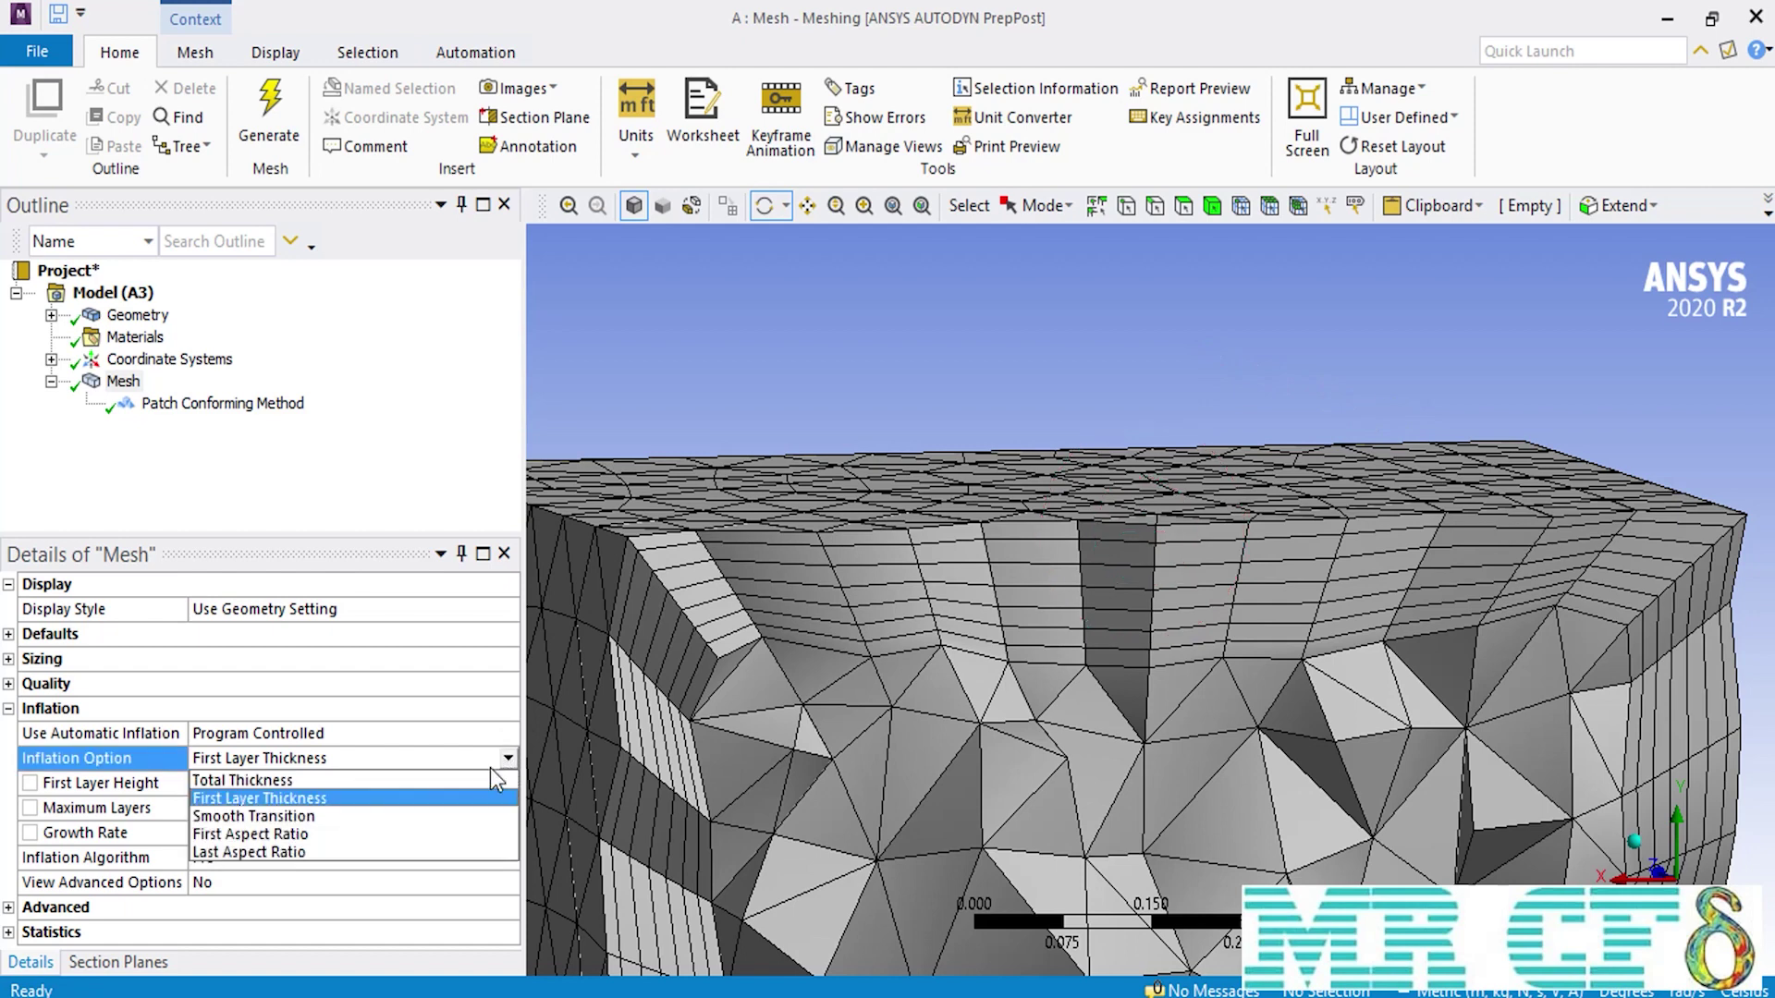
{"action": "left_click", "coordinate": [403, 817]}
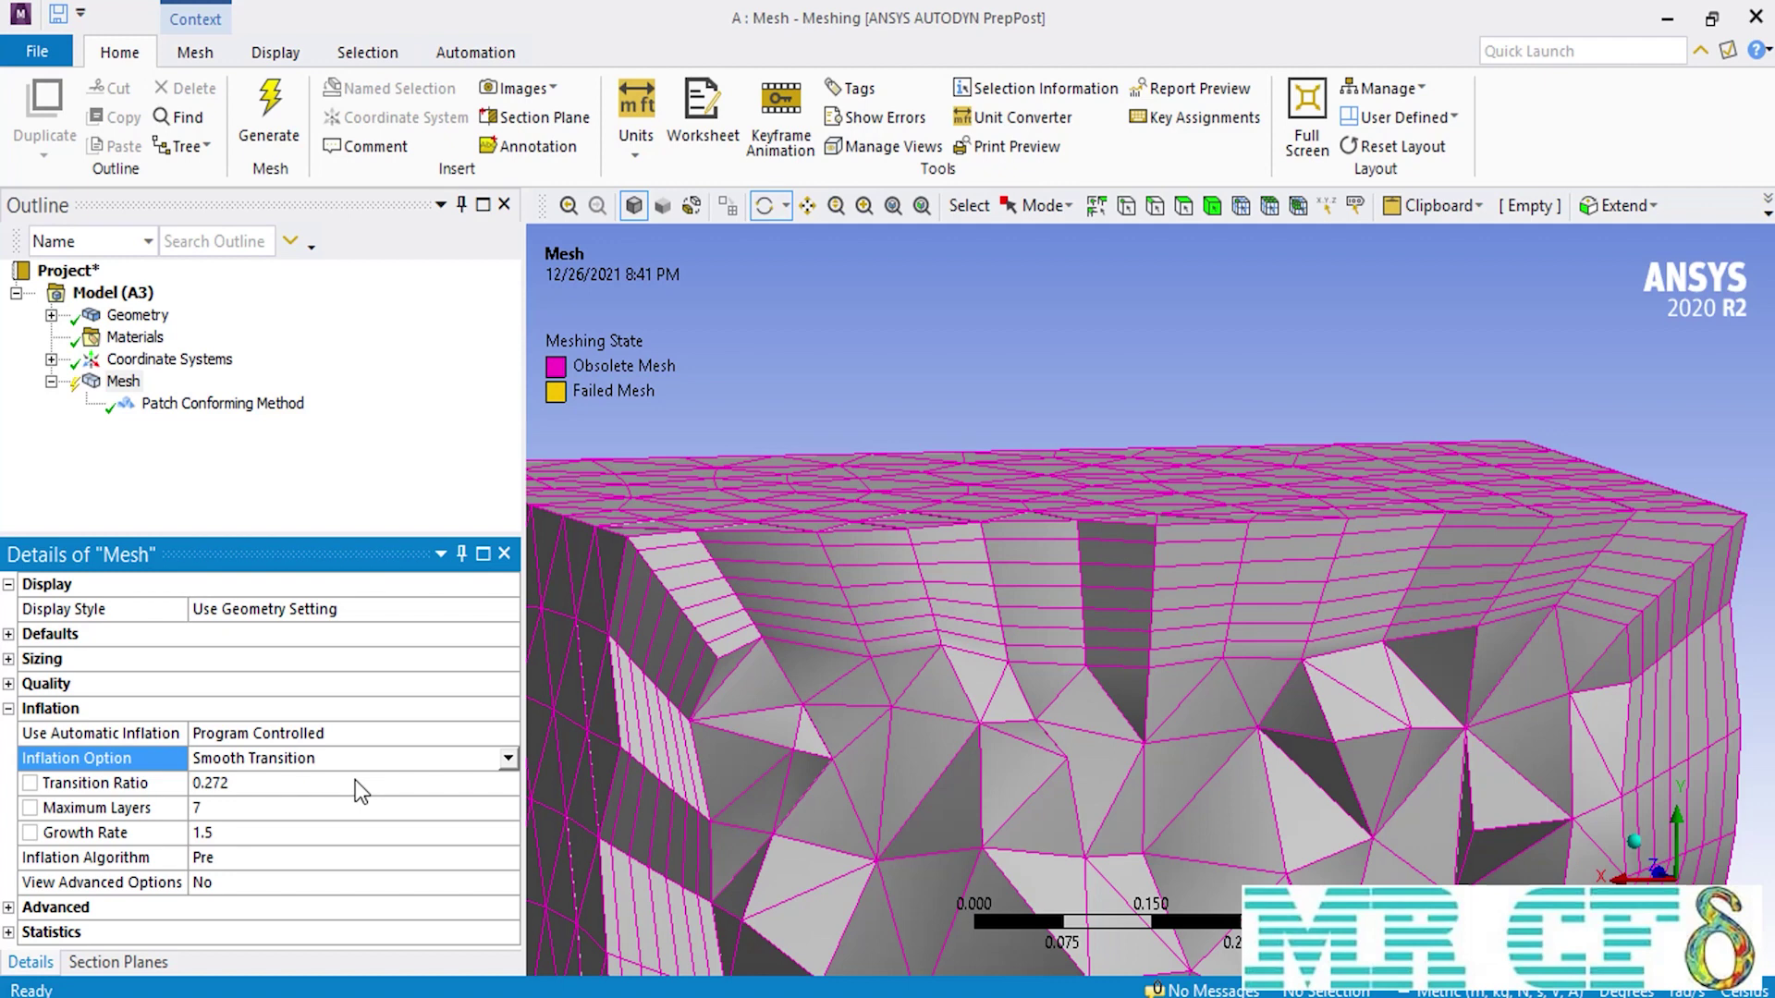
{"action": "left_click", "coordinate": [355, 782]}
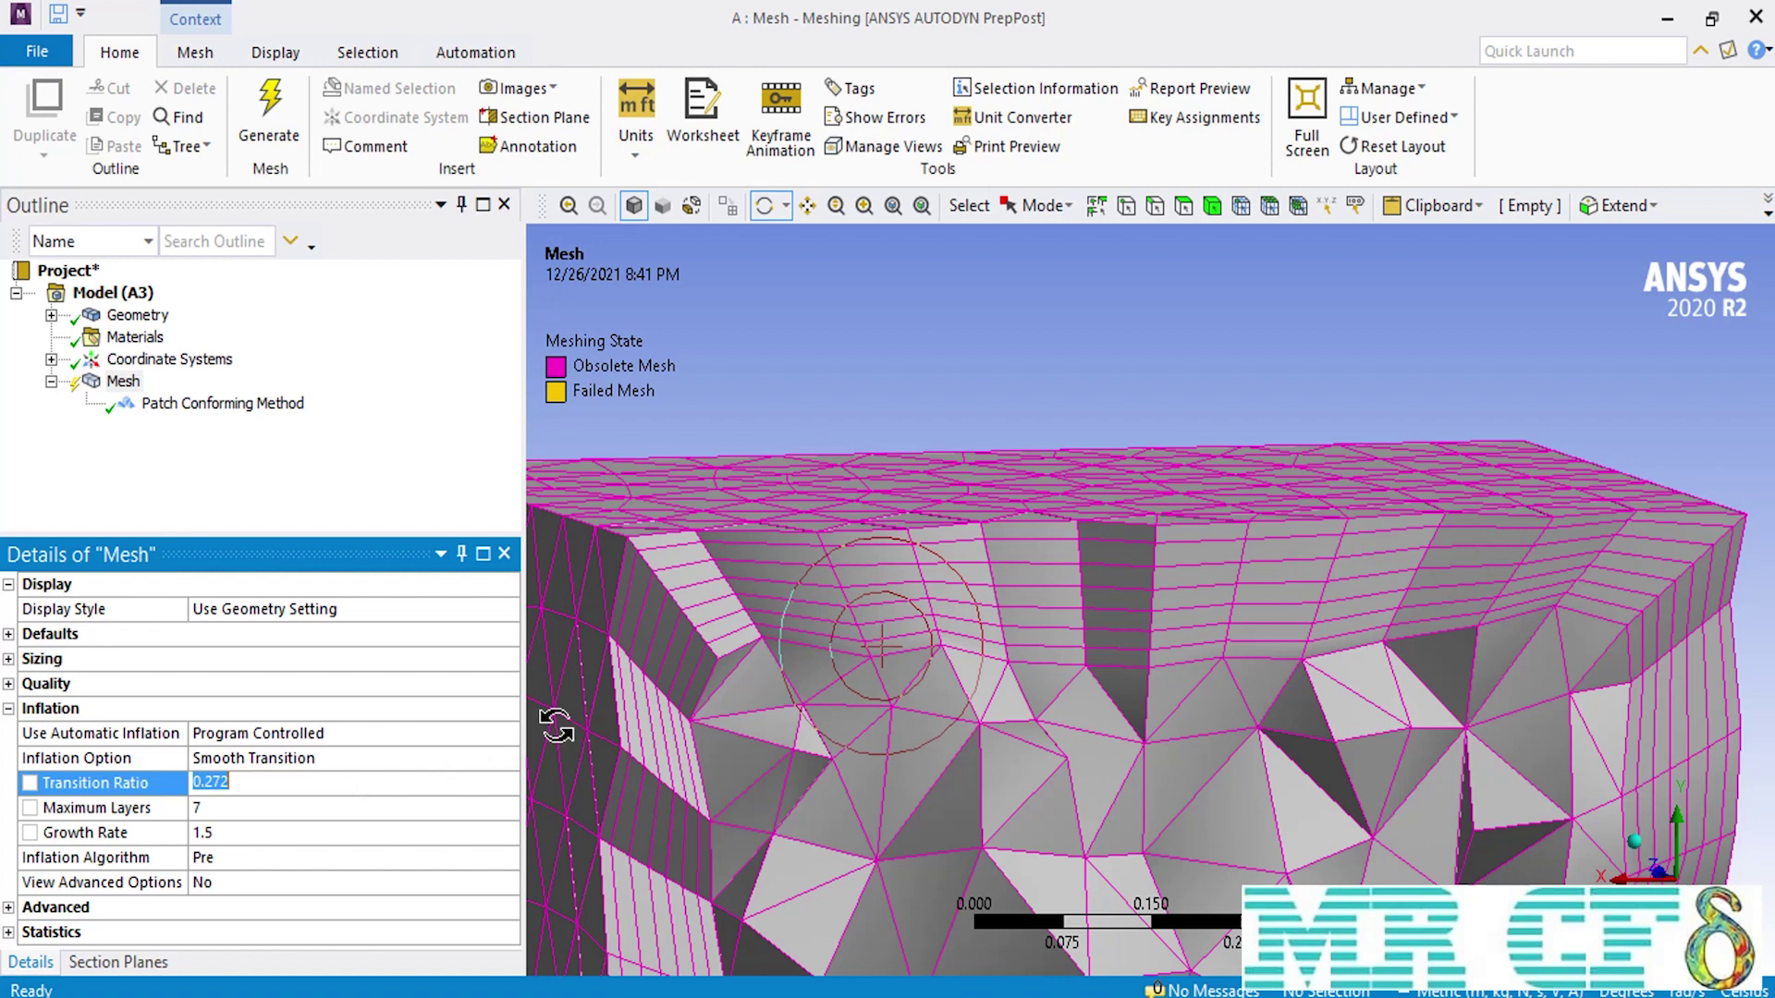
{"action": "scroll", "coordinate": [991, 680], "scroll_direction": "up", "scroll_amount": 5}
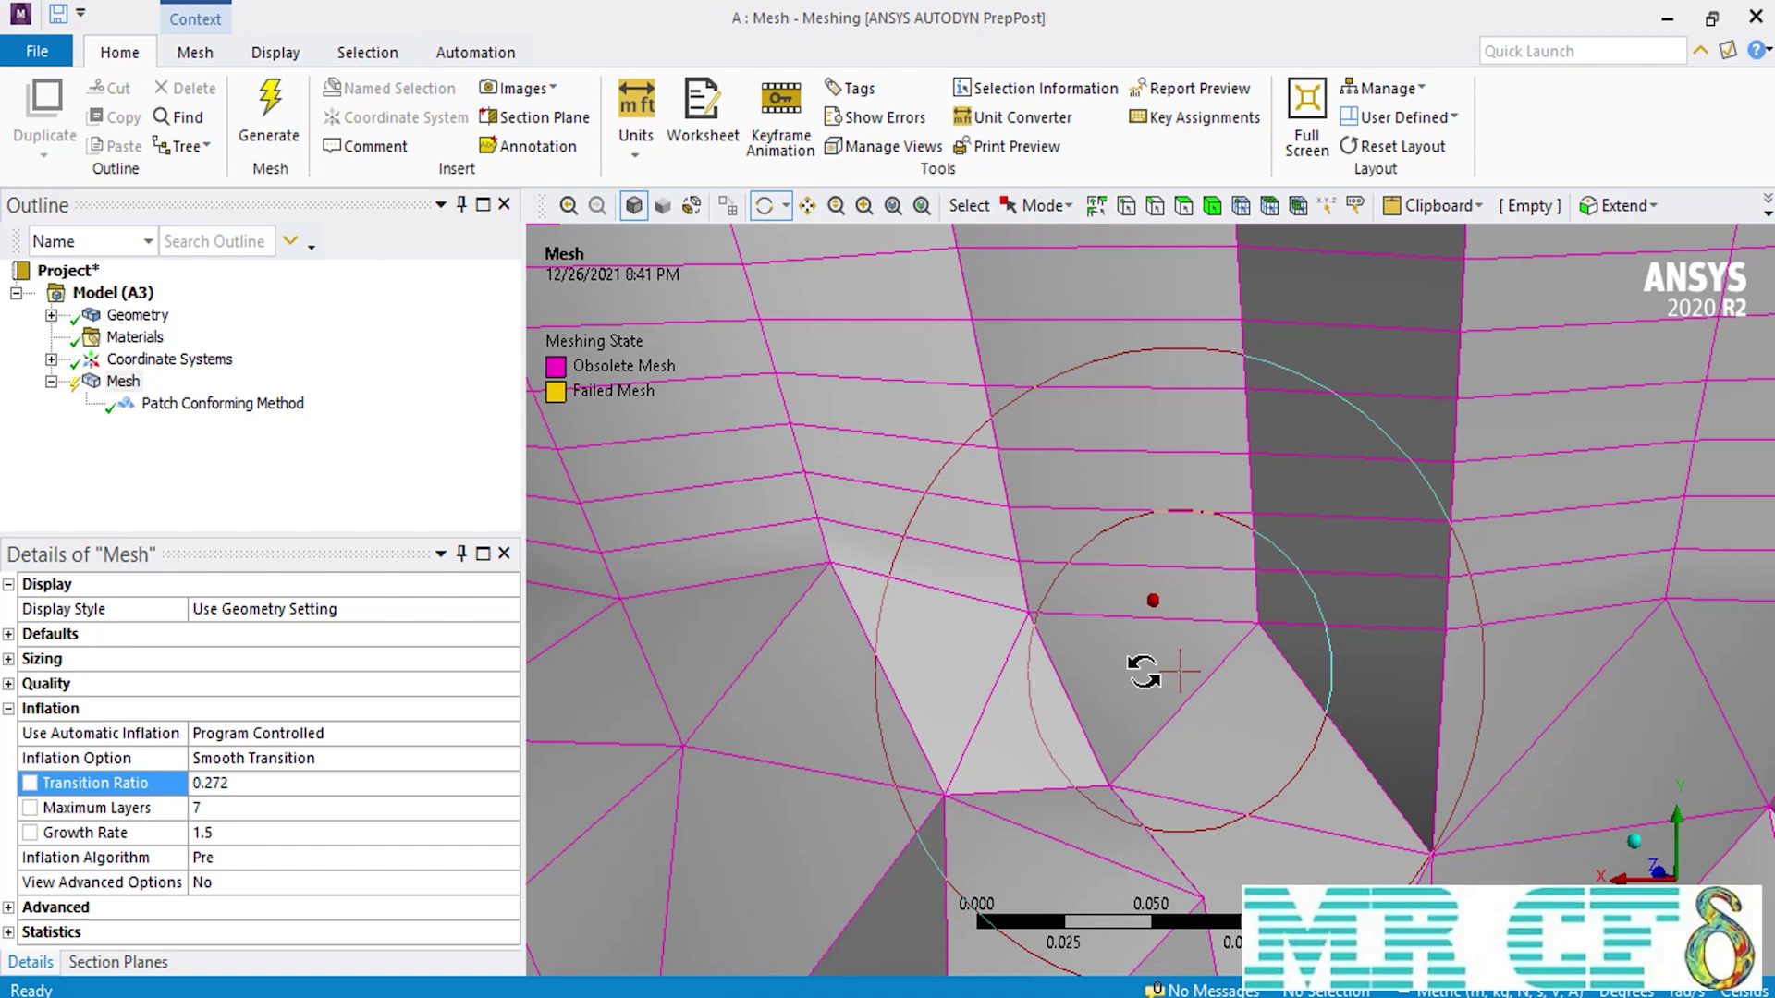
Set the Smooth Transition inflation's transition ratio to 0.1 and regenerate the mesh
{"action": "left_click_drag", "start_coordinate": [1144, 672], "coordinate": [1144, 672]}
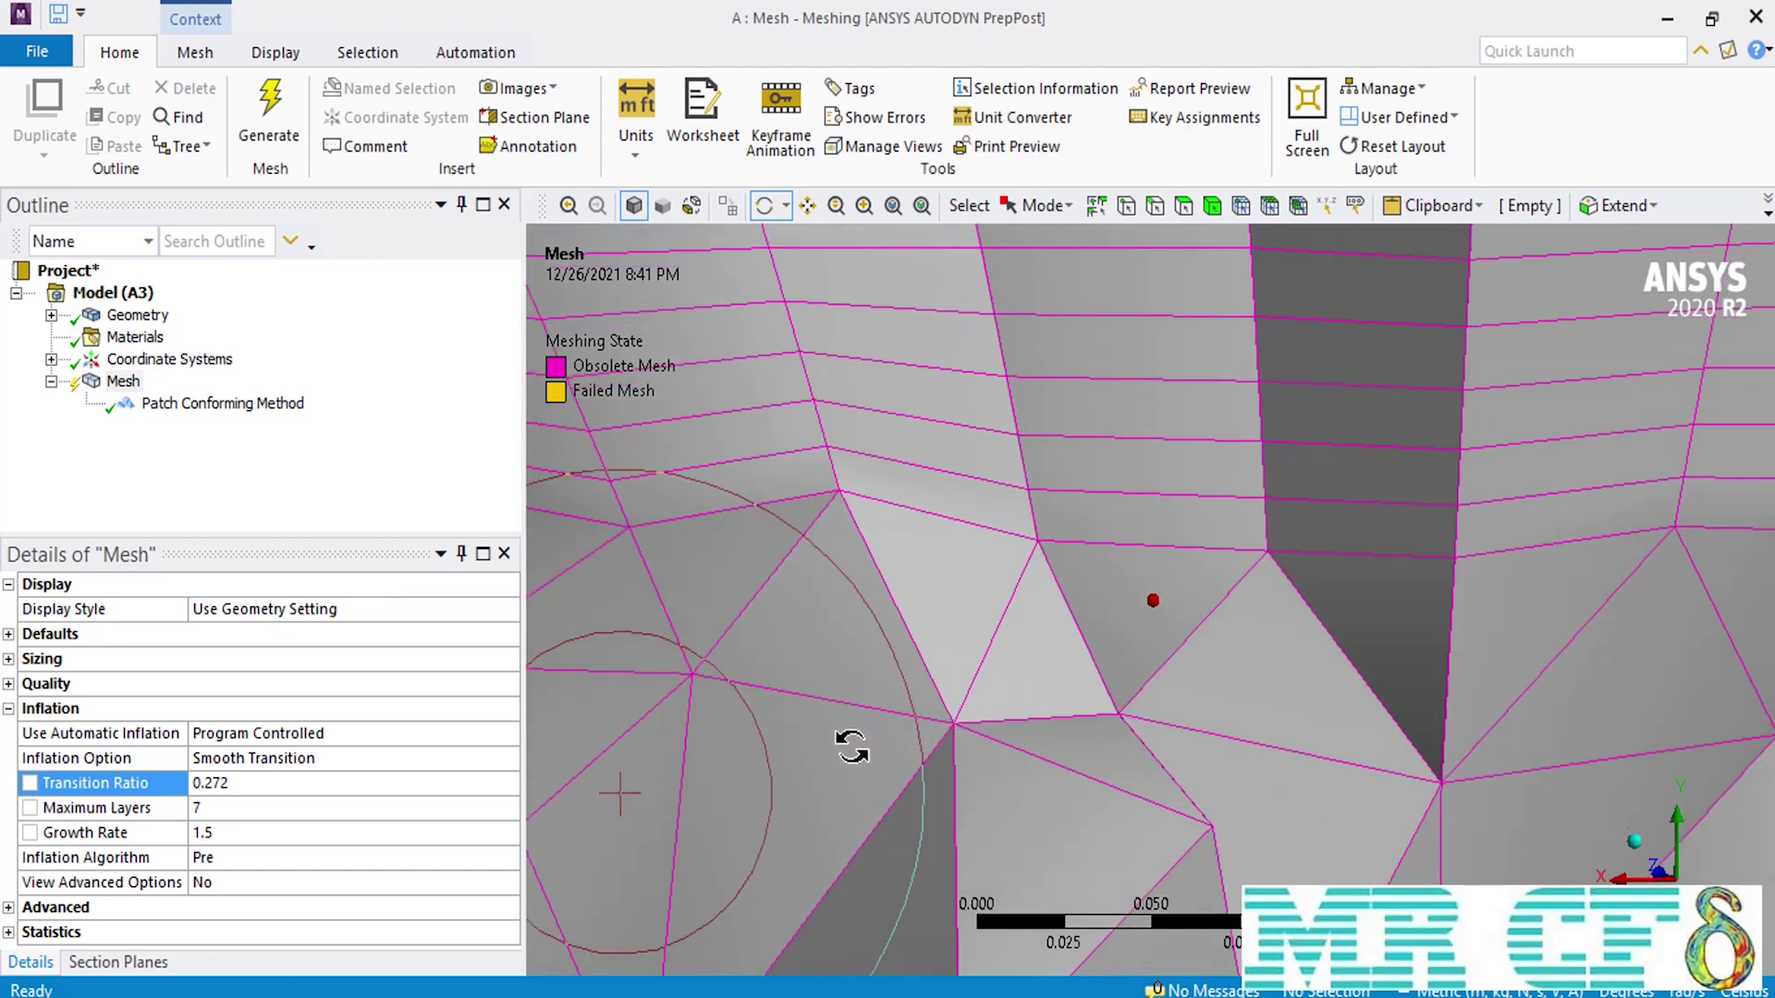
{"action": "left_click", "coordinate": [259, 779]}
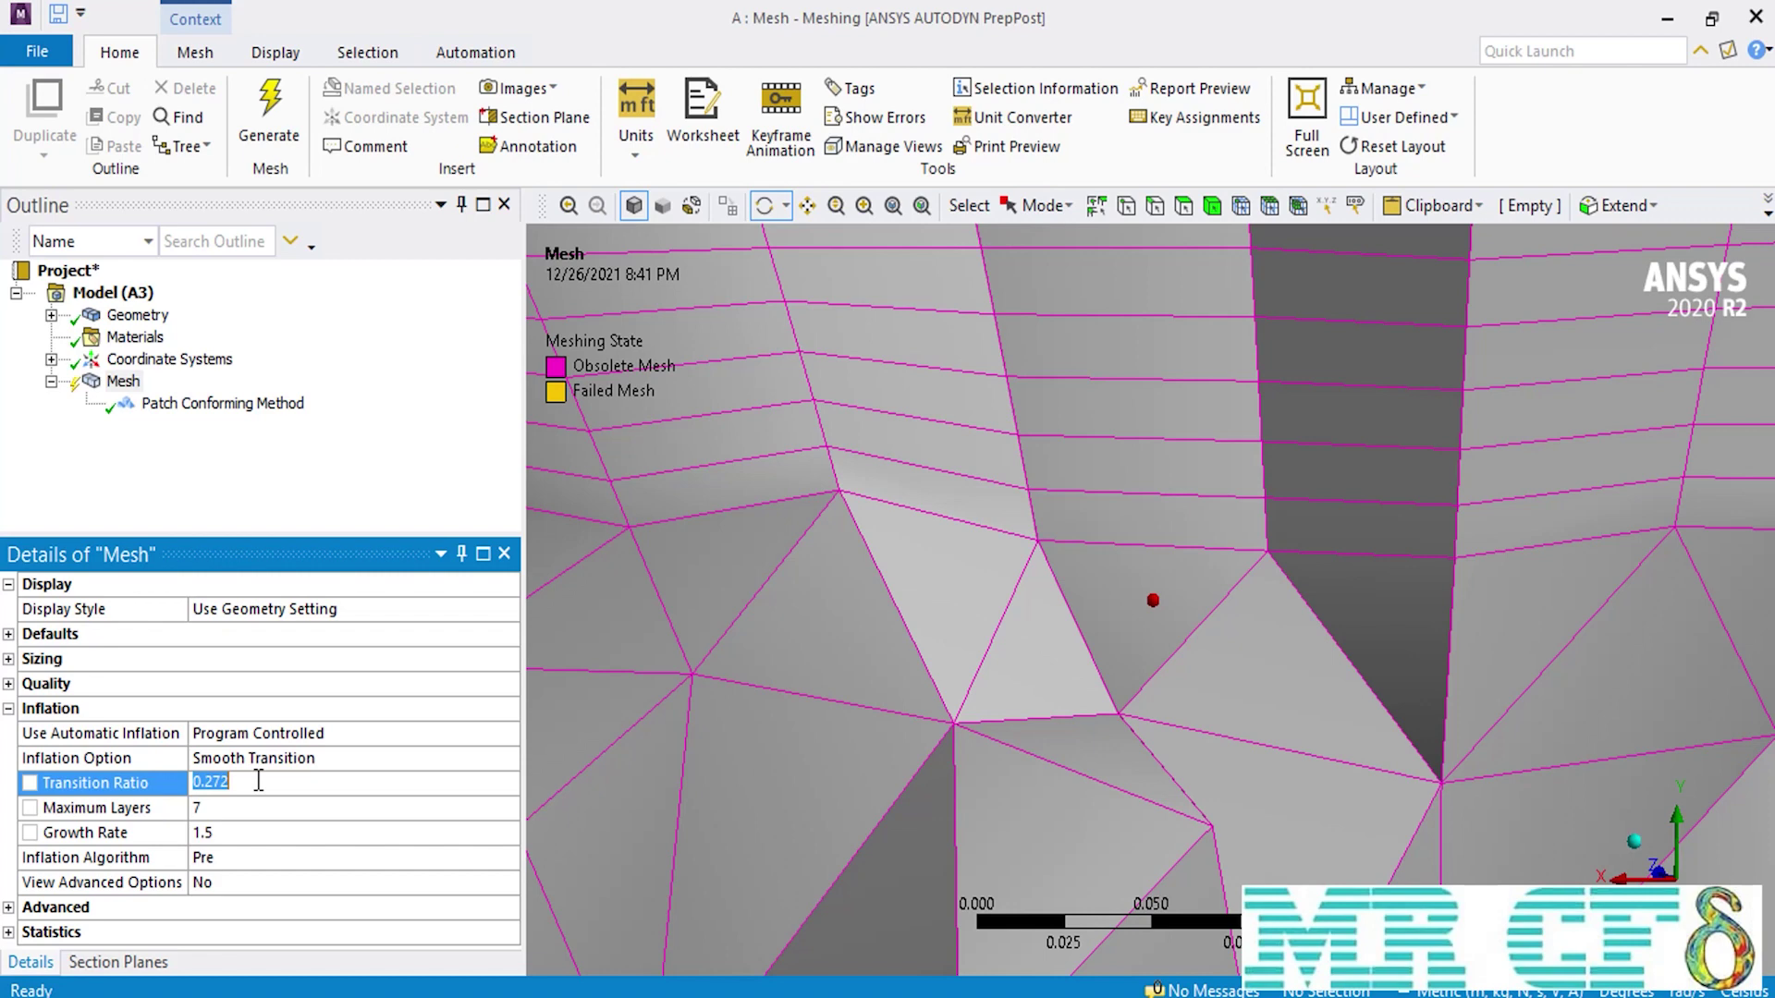
{"action": "type", "text": "0.1"}
{"action": "left_click", "coordinate": [269, 139]}
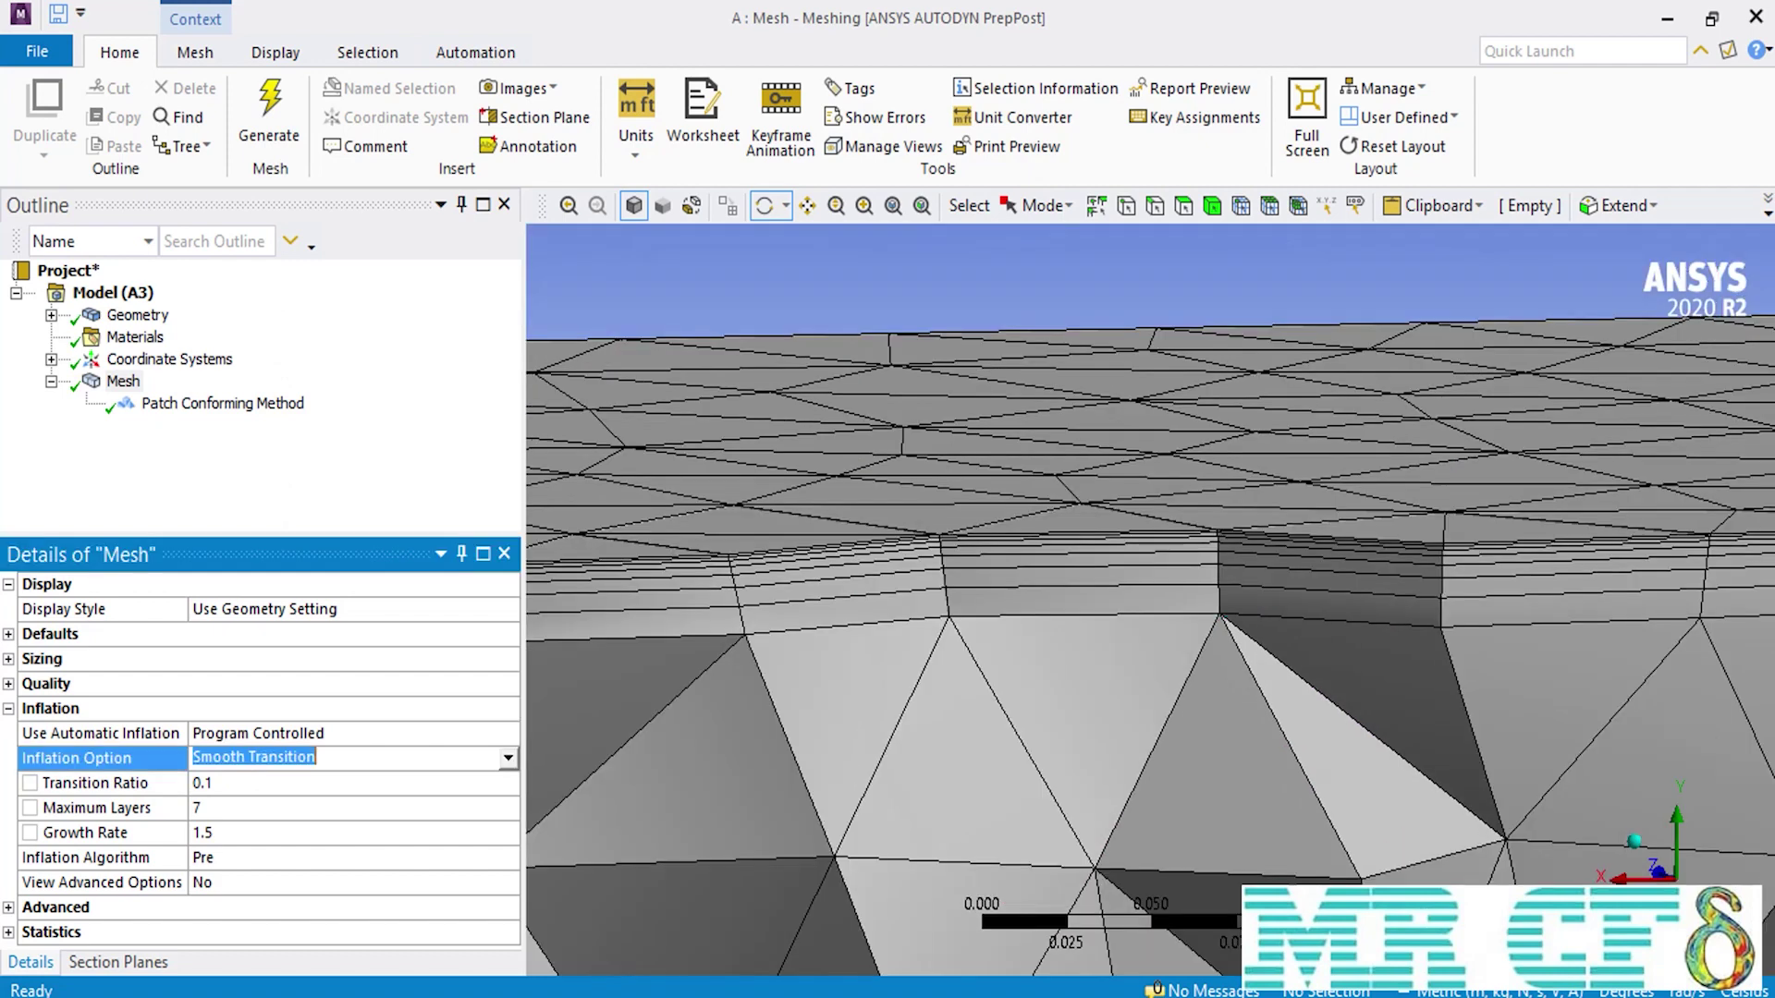
Change the inflation option to First Aspect Ratio with a first aspect ratio of 2 and regenerate the mesh
{"action": "left_click", "coordinate": [508, 758]}
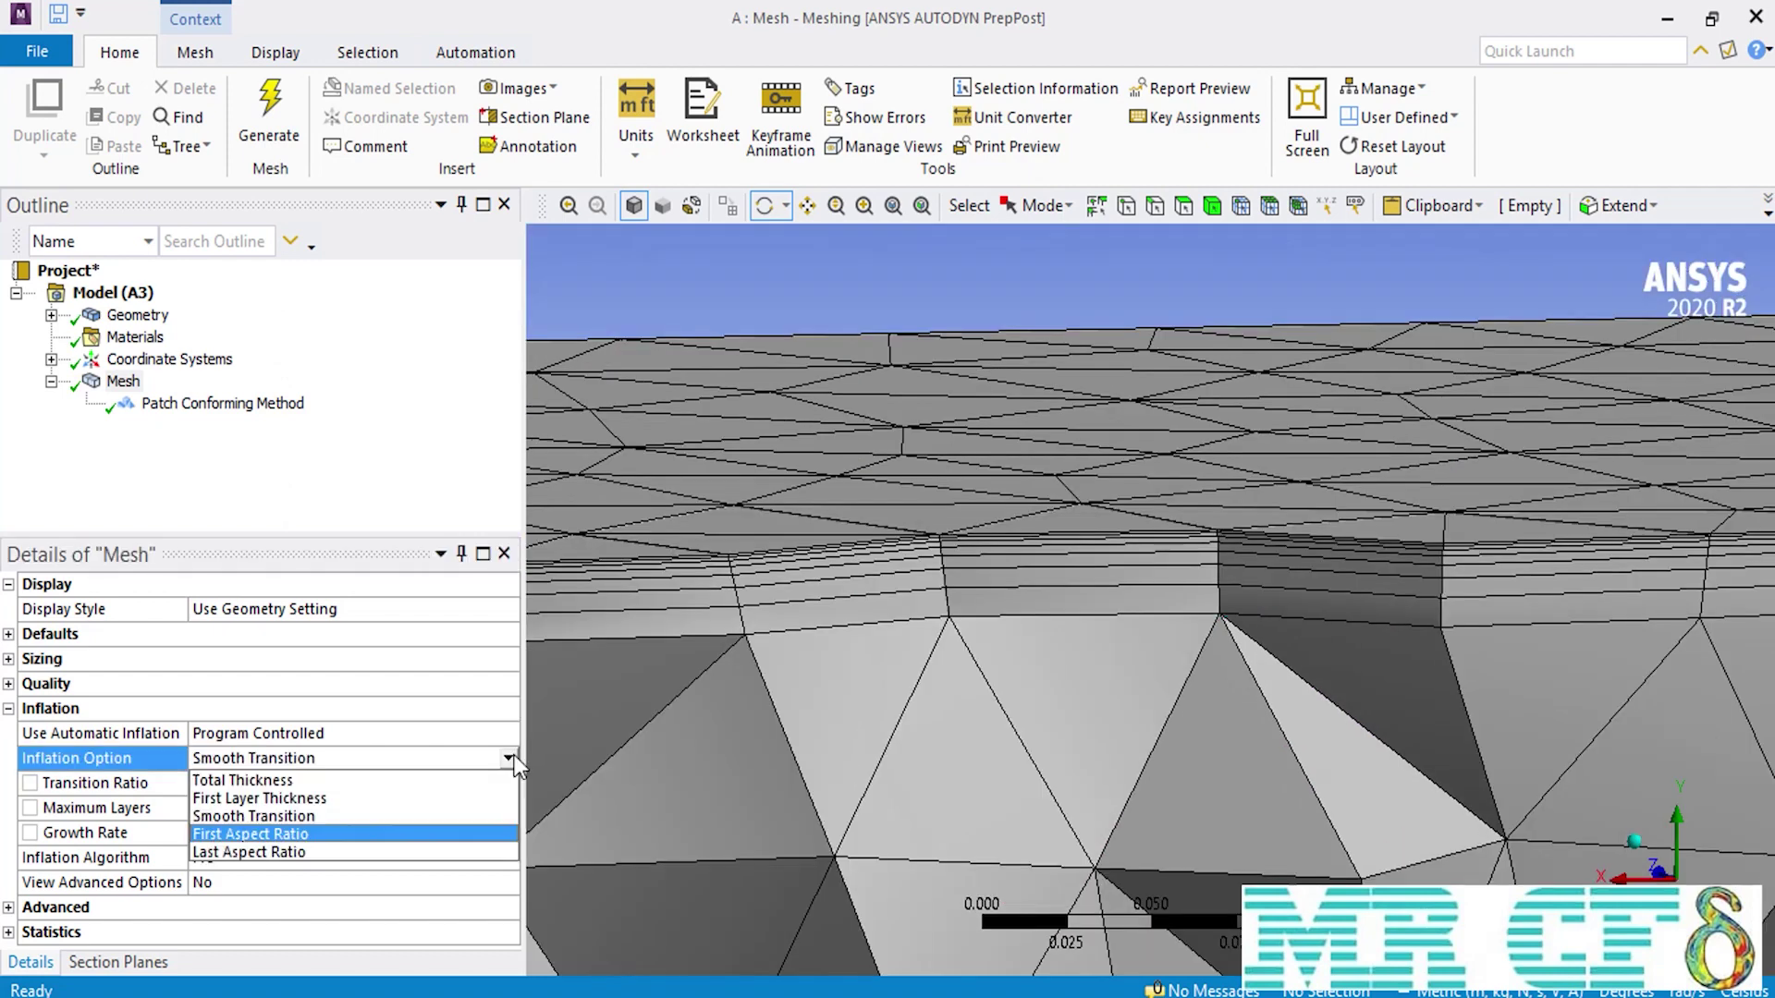
{"action": "left_click", "coordinate": [409, 833]}
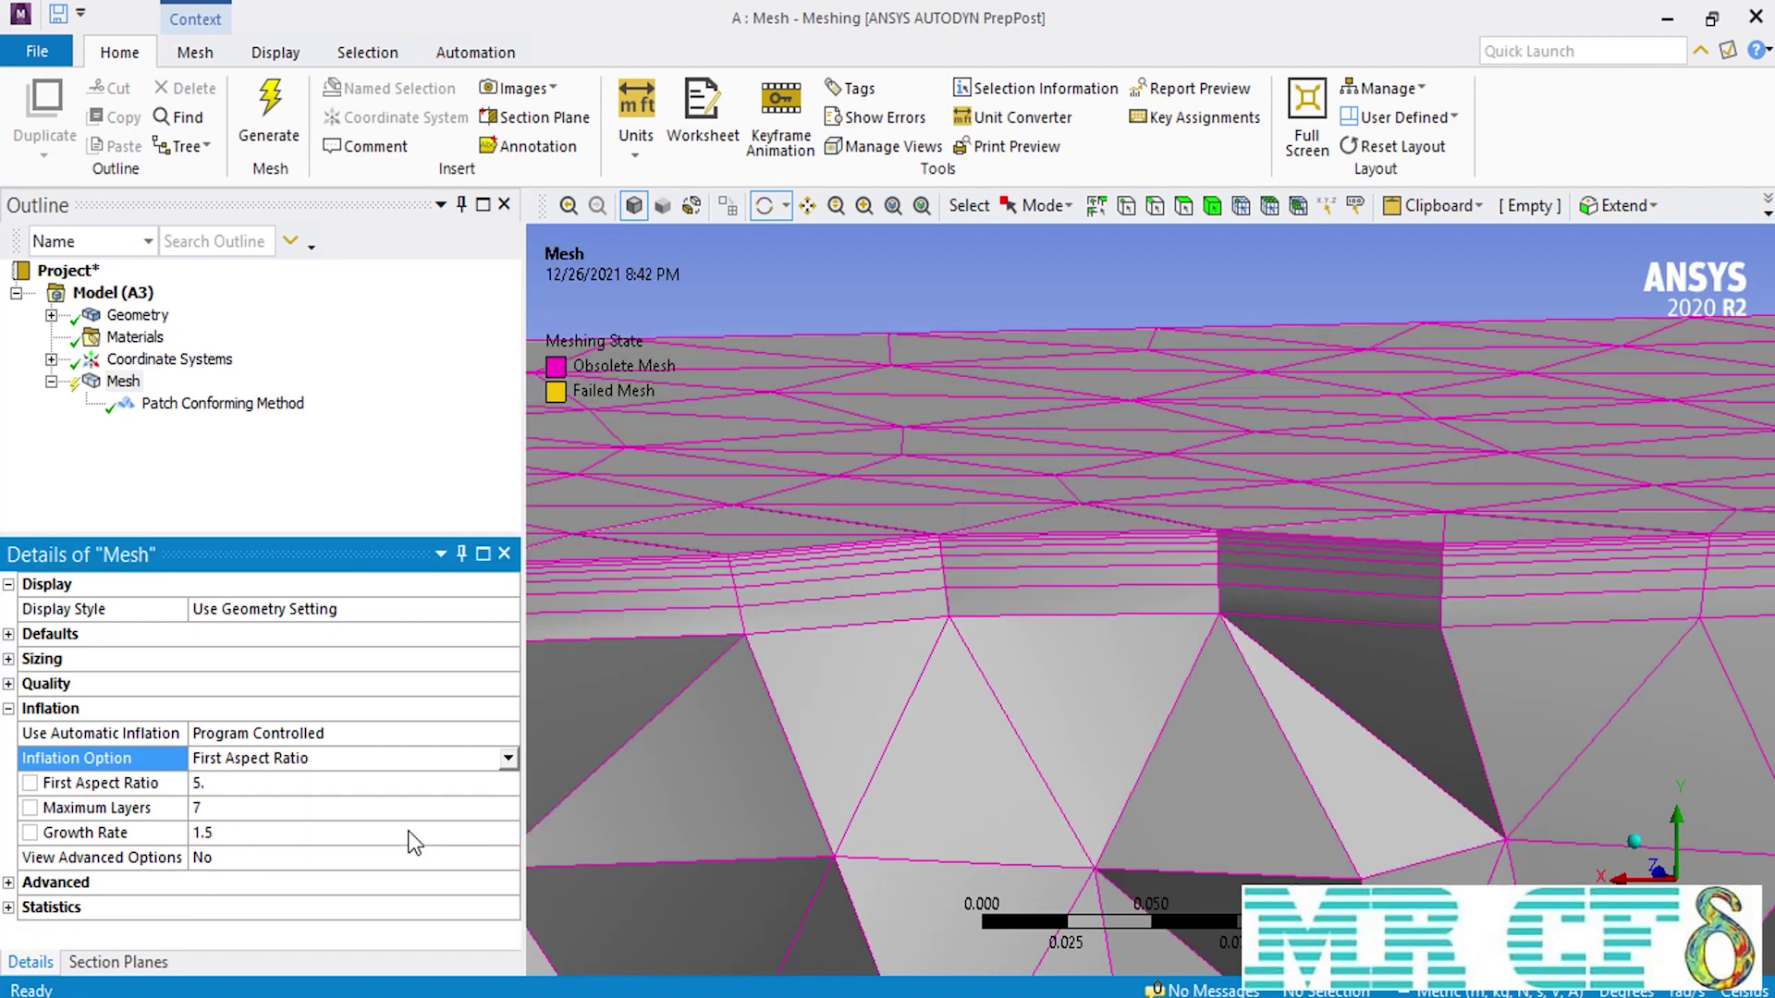
{"action": "left_click", "coordinate": [290, 784]}
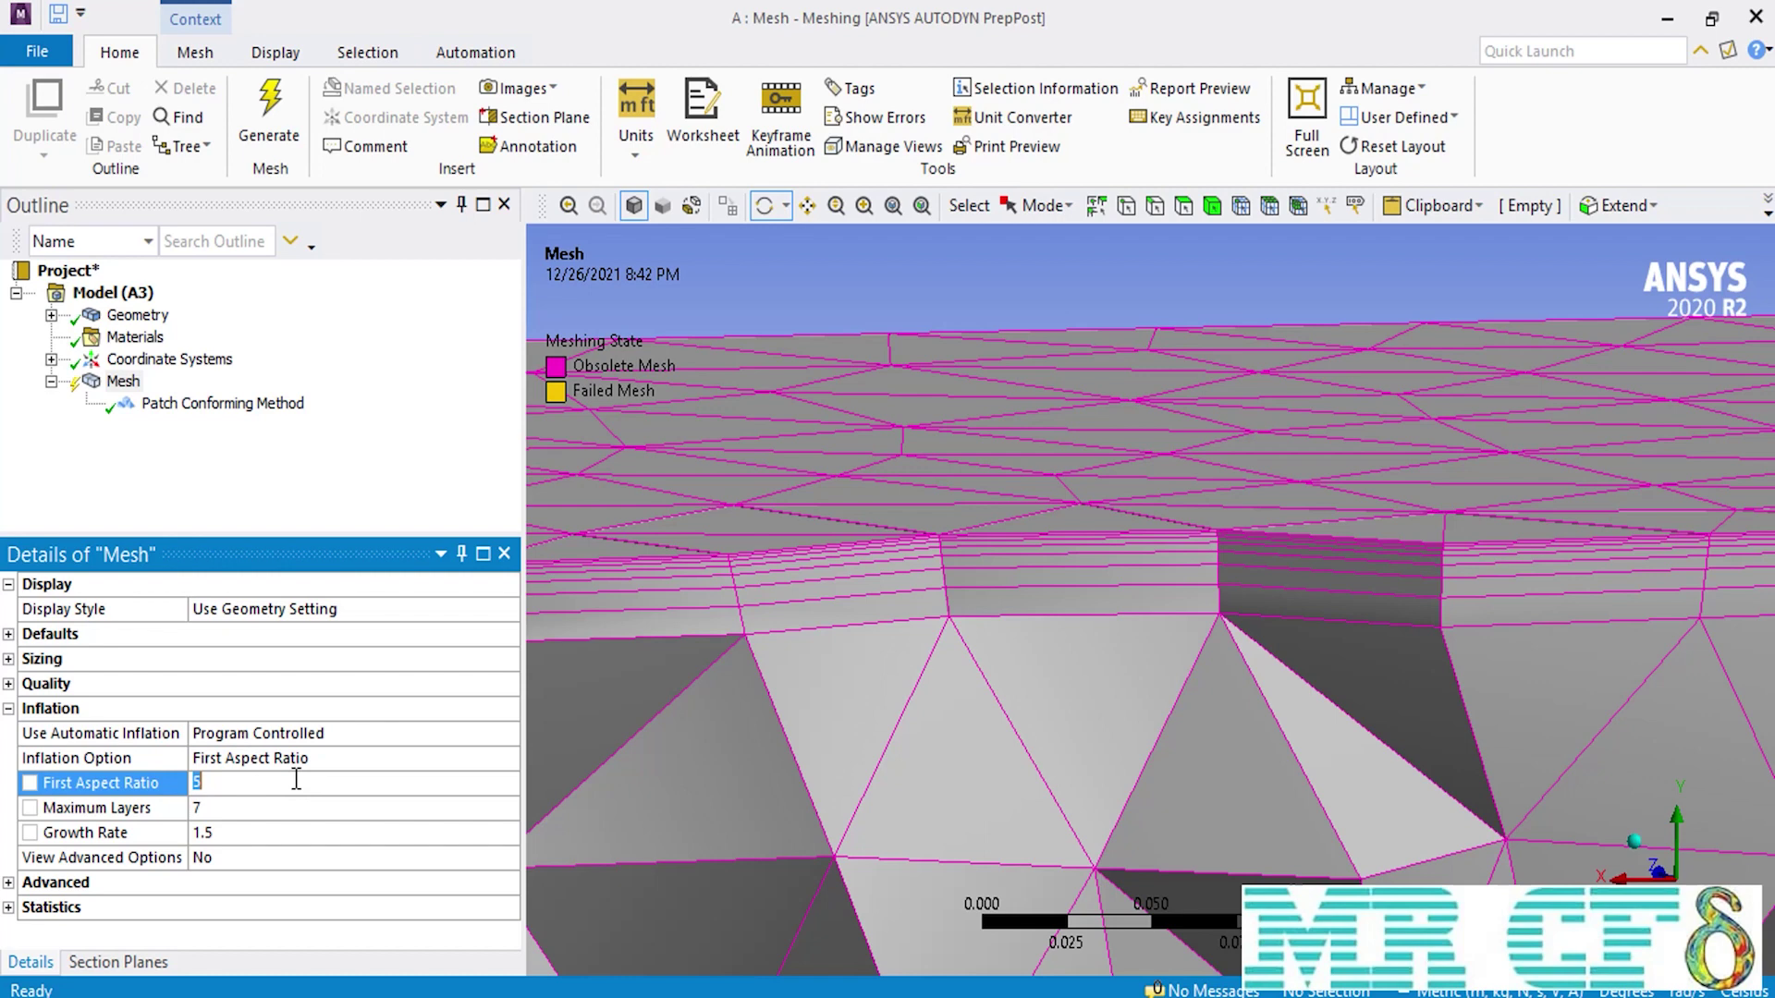
{"action": "type", "text": "2"}
{"action": "left_click", "coordinate": [252, 138]}
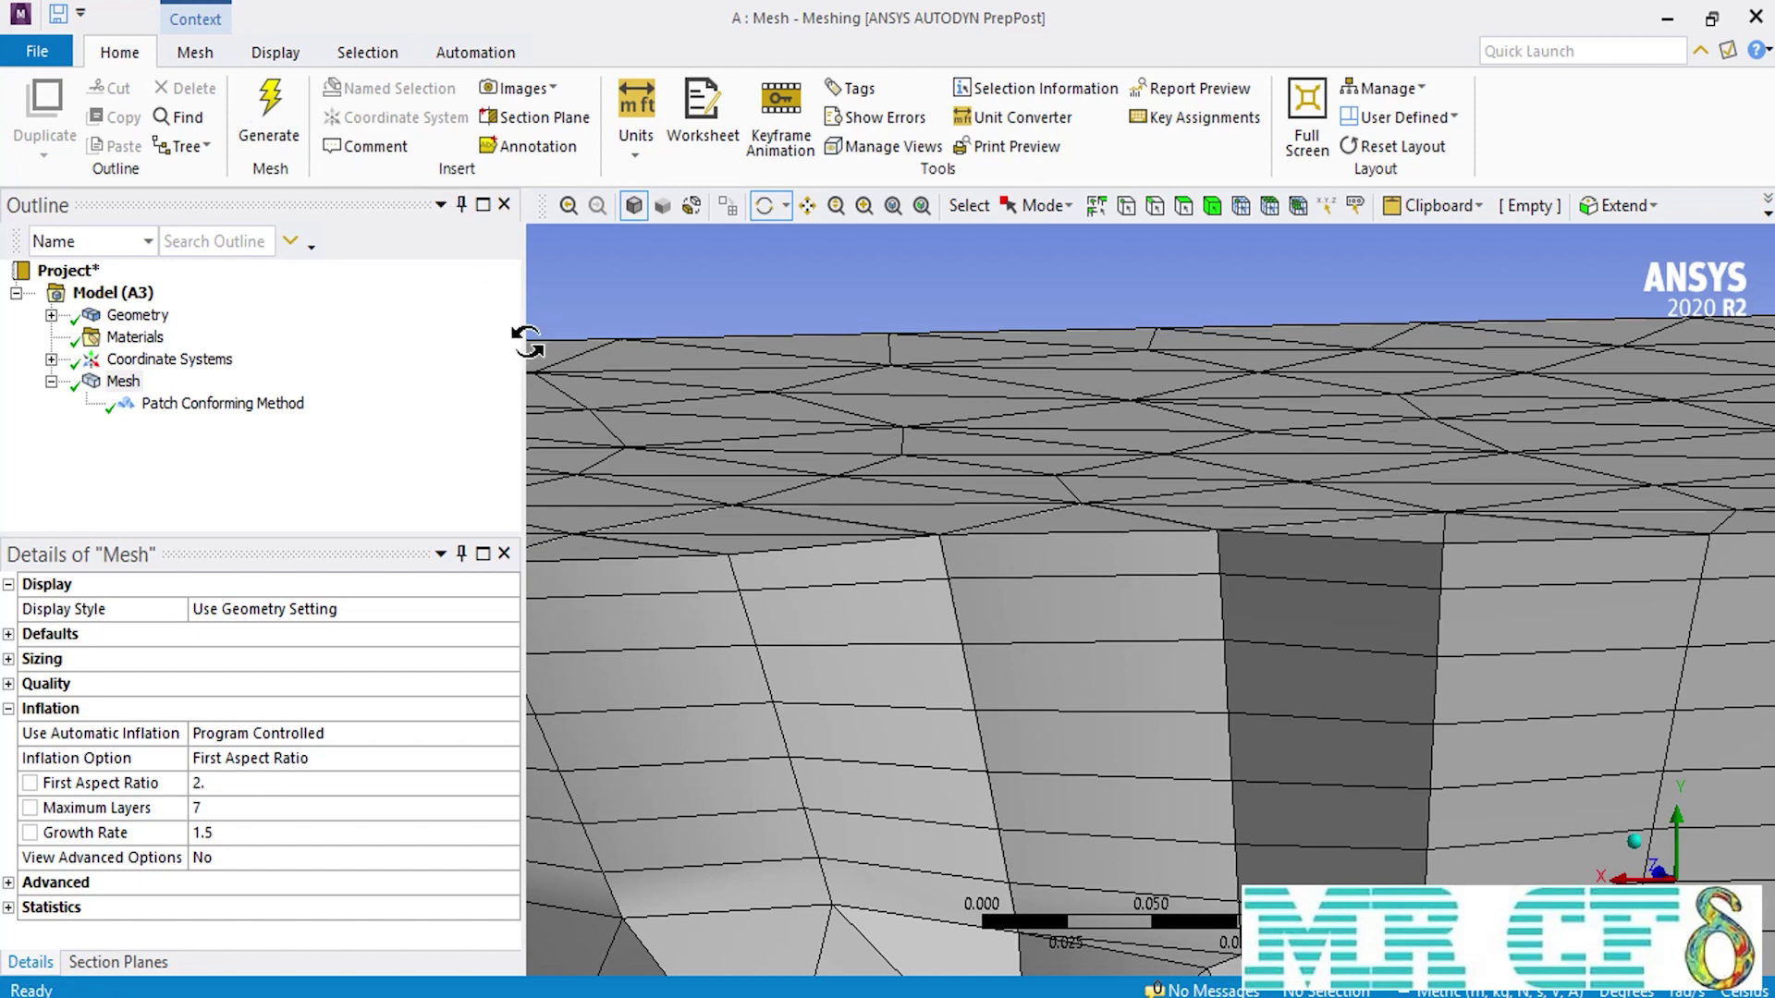
{"action": "left_click", "coordinate": [200, 785]}
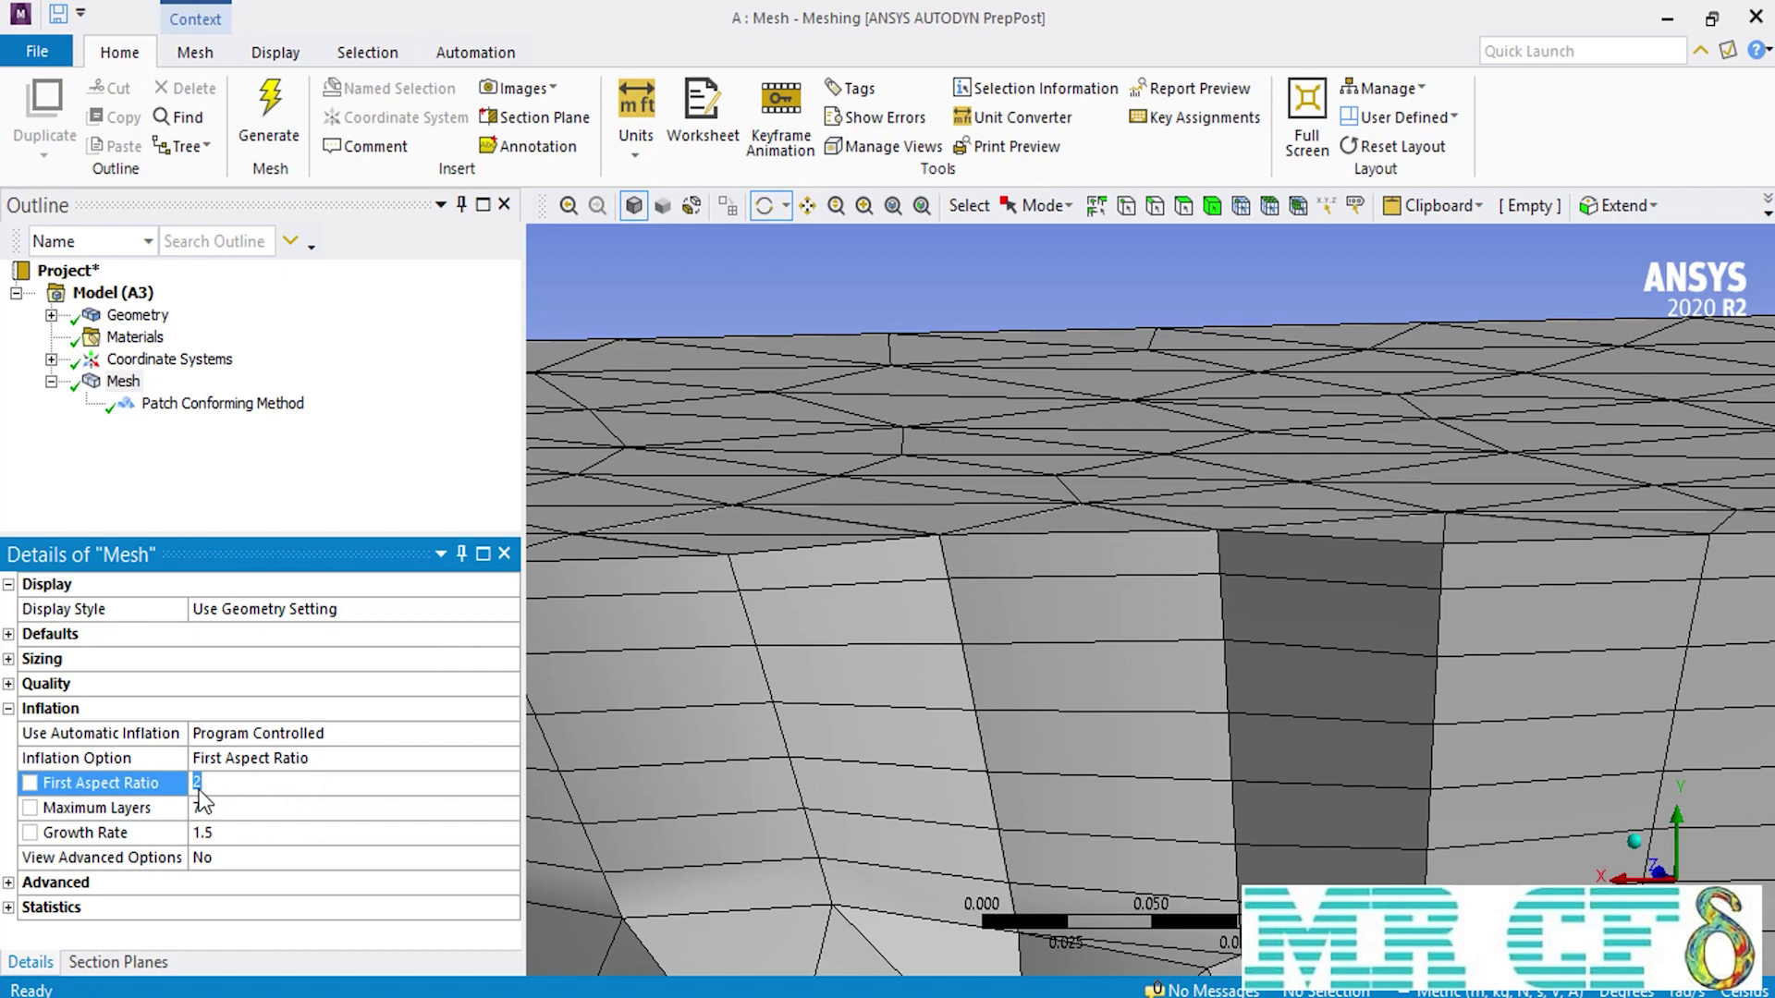
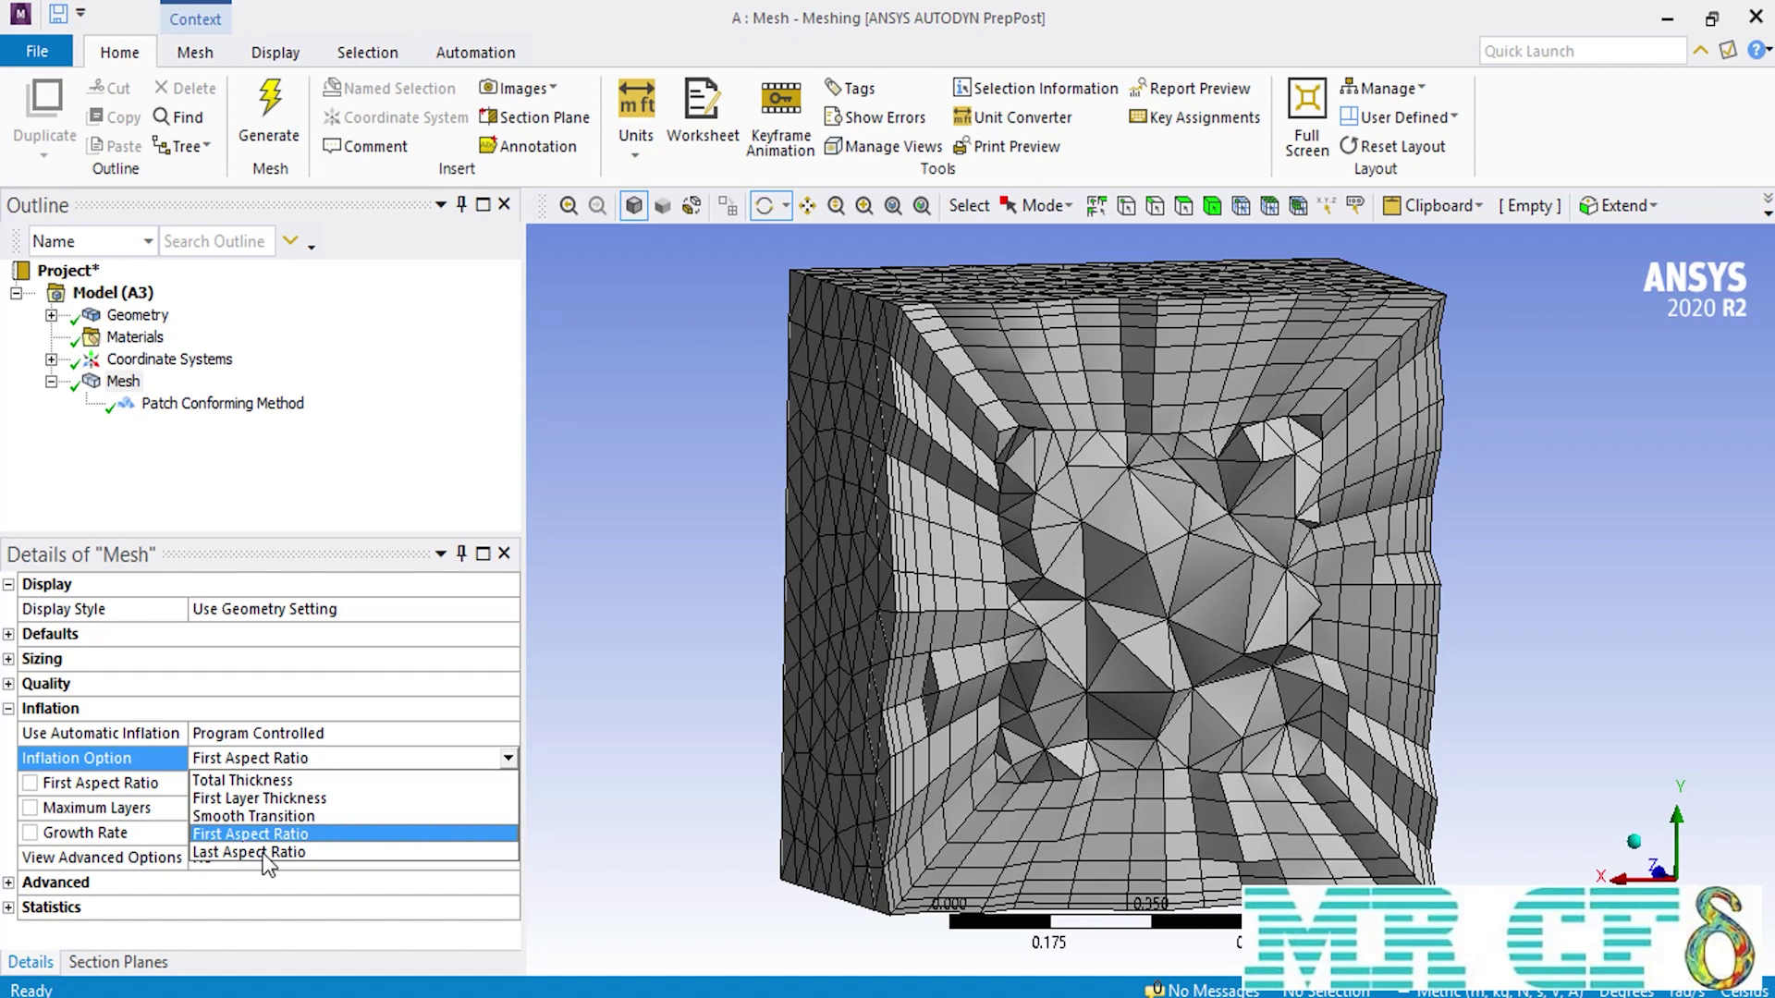
Switch the inflation option to Last Aspect Ratio with a base/height aspect ratio of 1 and regenerate the mesh
{"action": "left_click", "coordinate": [268, 852]}
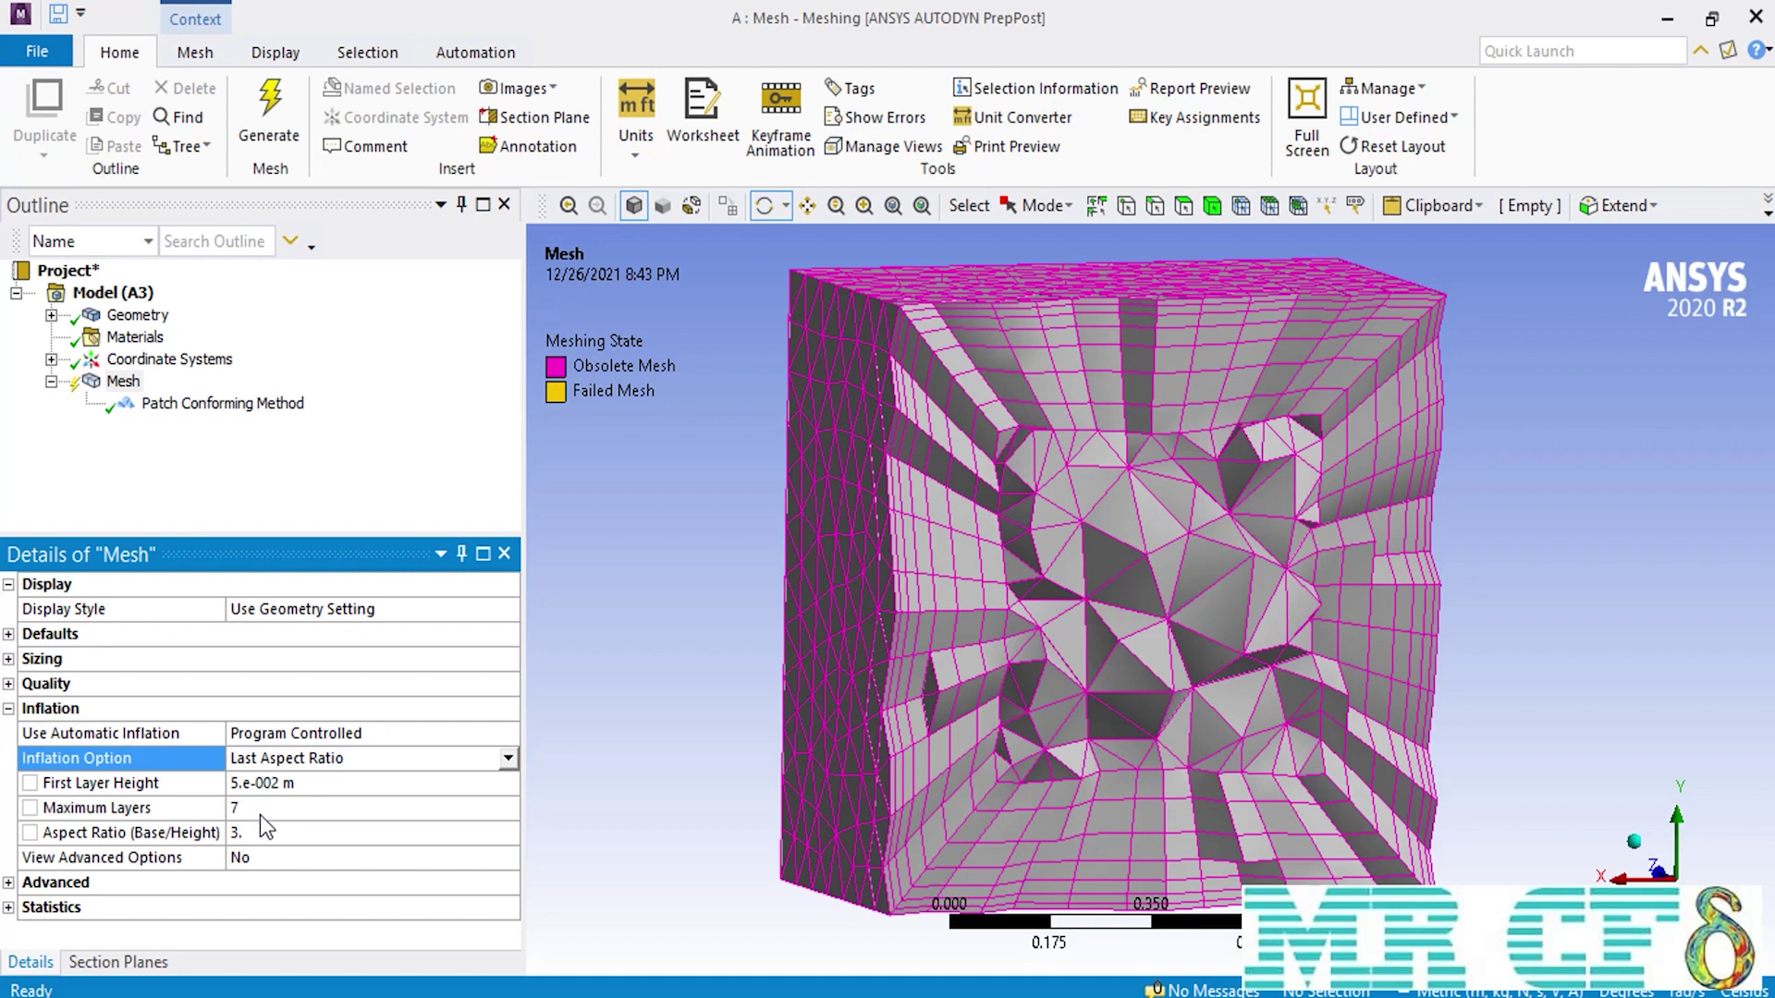
{"action": "left_click", "coordinate": [259, 833]}
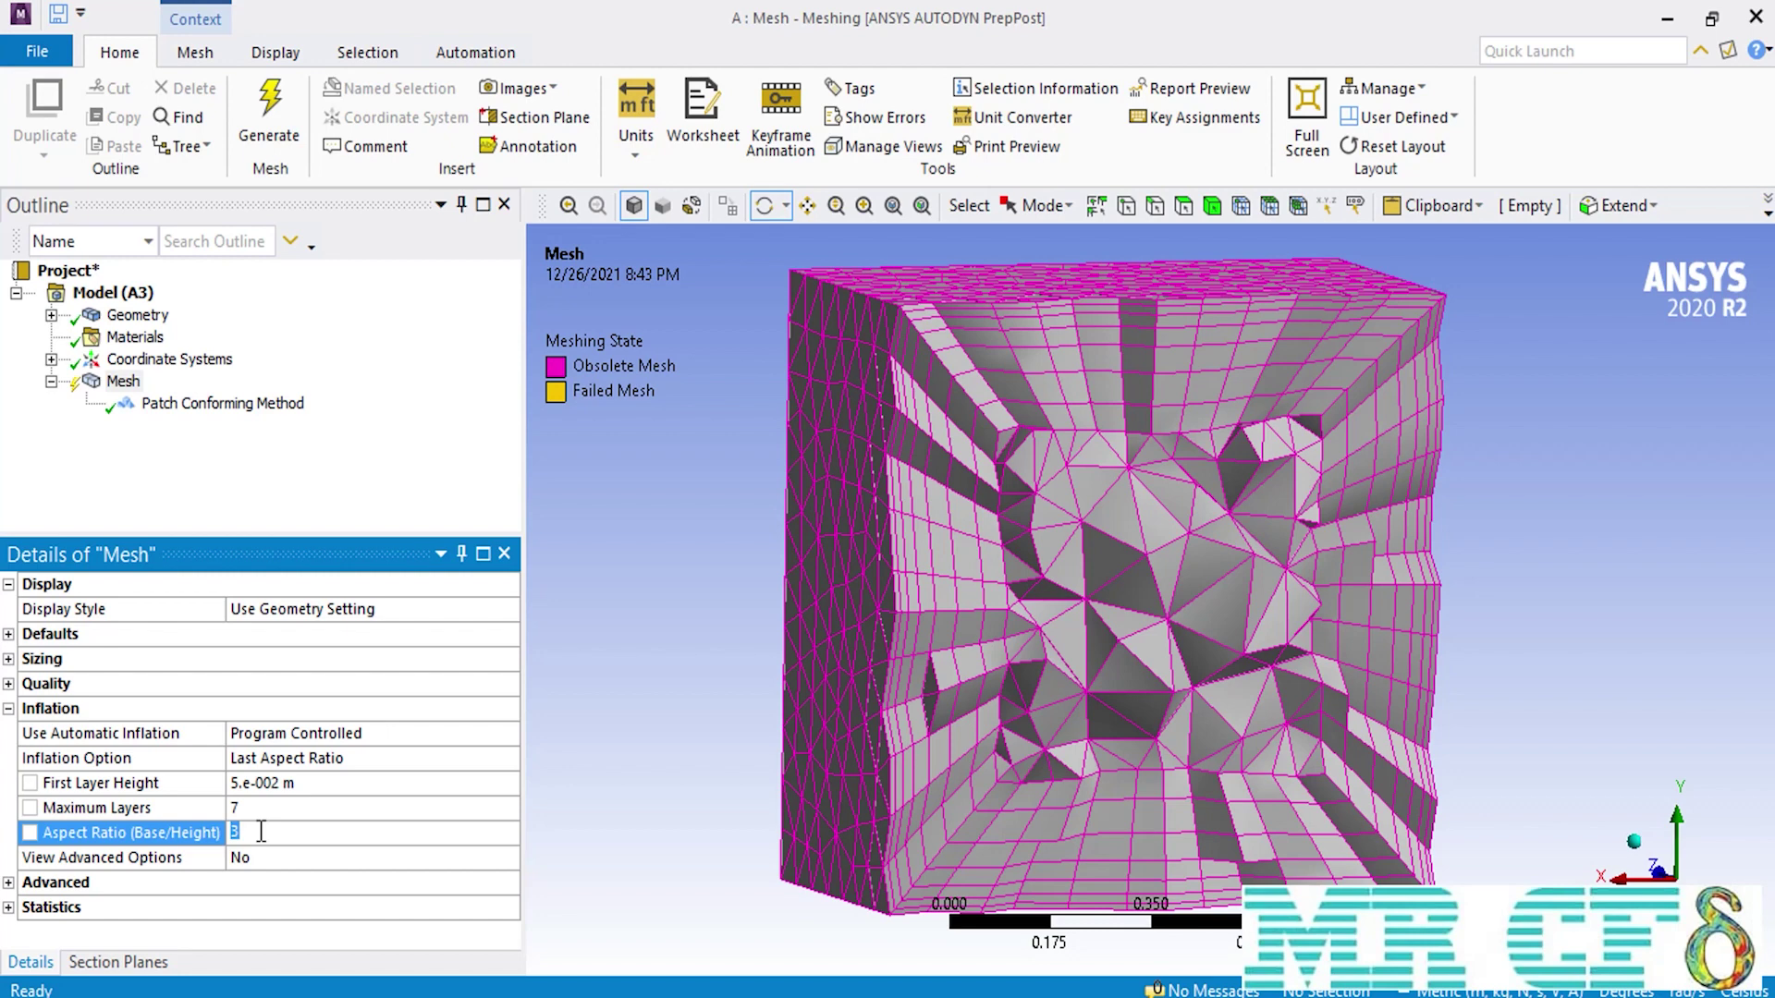
{"action": "type", "text": "1"}
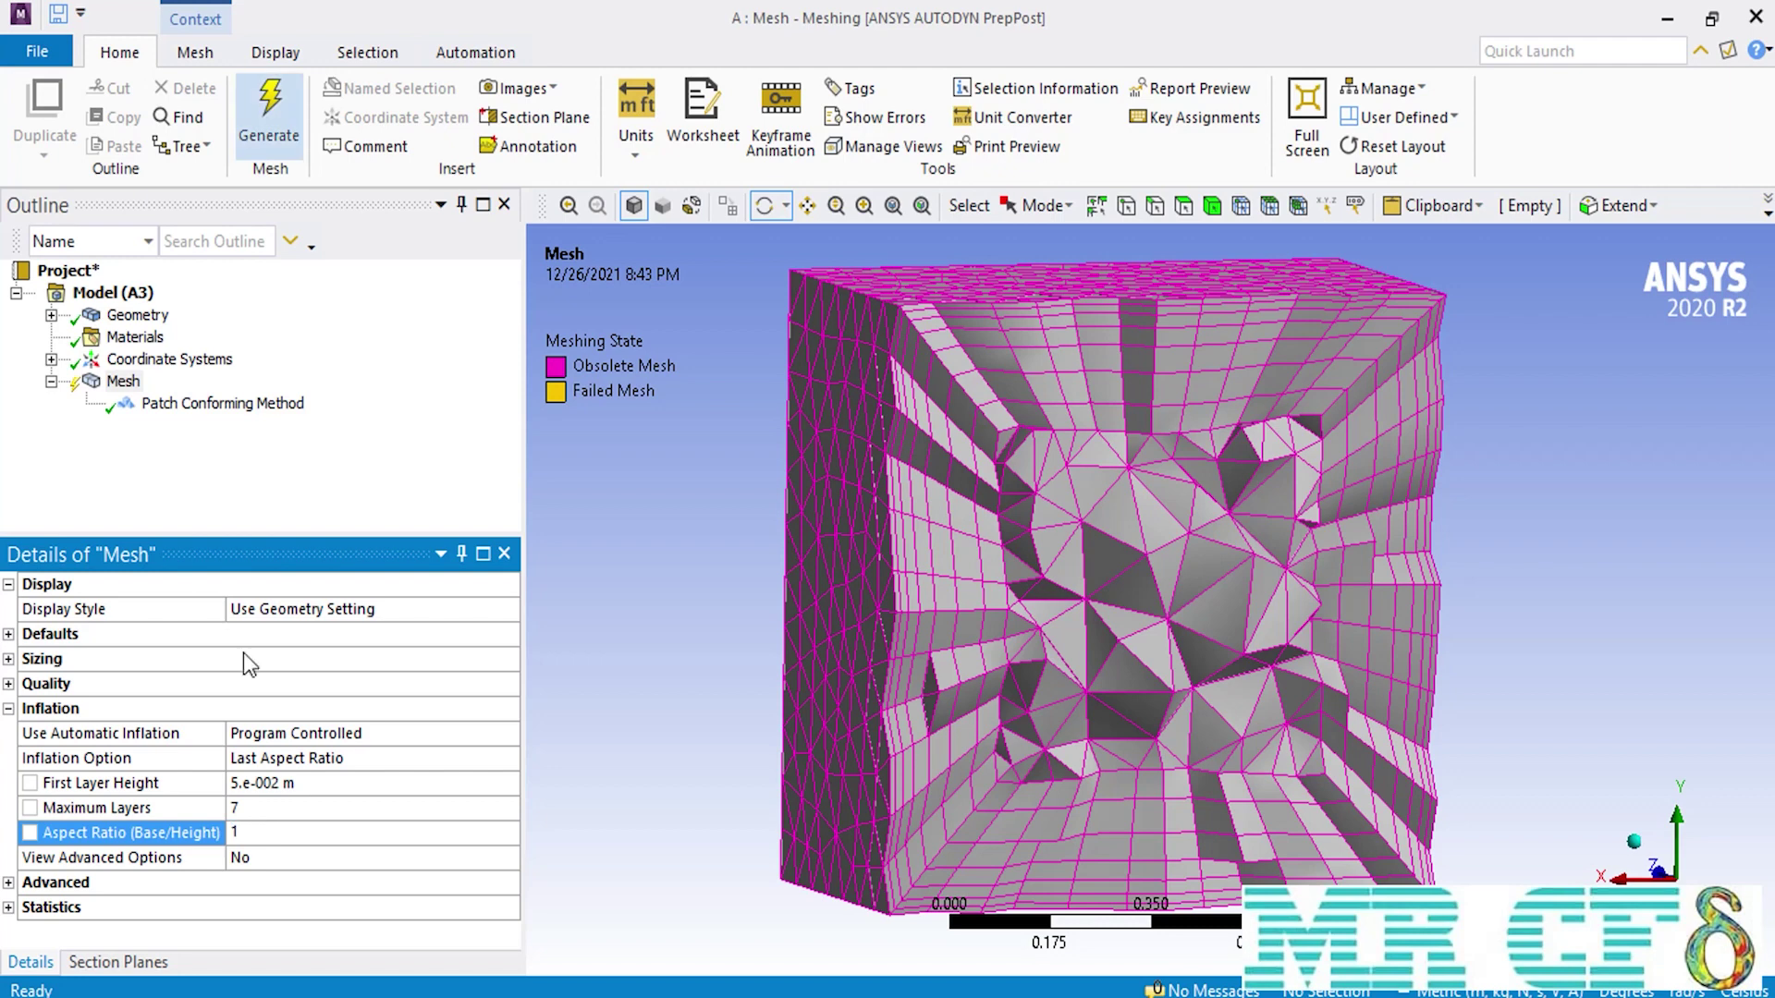
{"action": "left_click", "coordinate": [274, 120]}
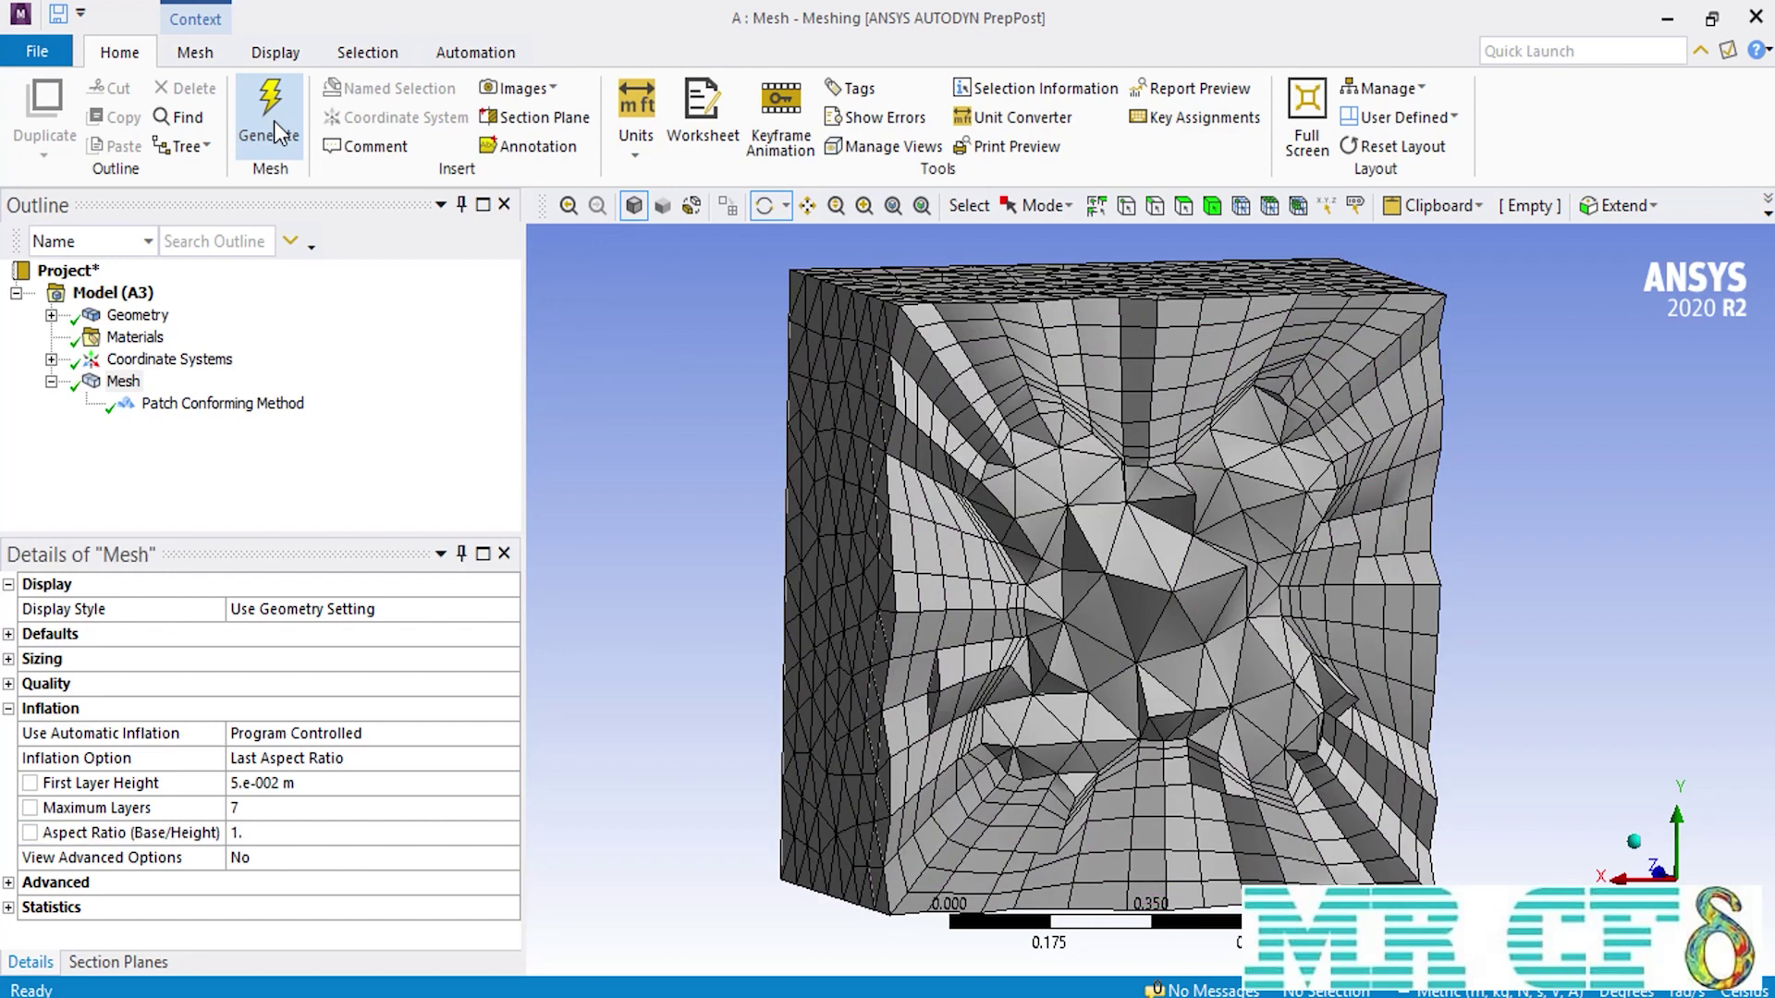
Set the Last Aspect Ratio inflation's base/height aspect ratio to 7 and regenerate the mesh
{"action": "left_click", "coordinate": [372, 835]}
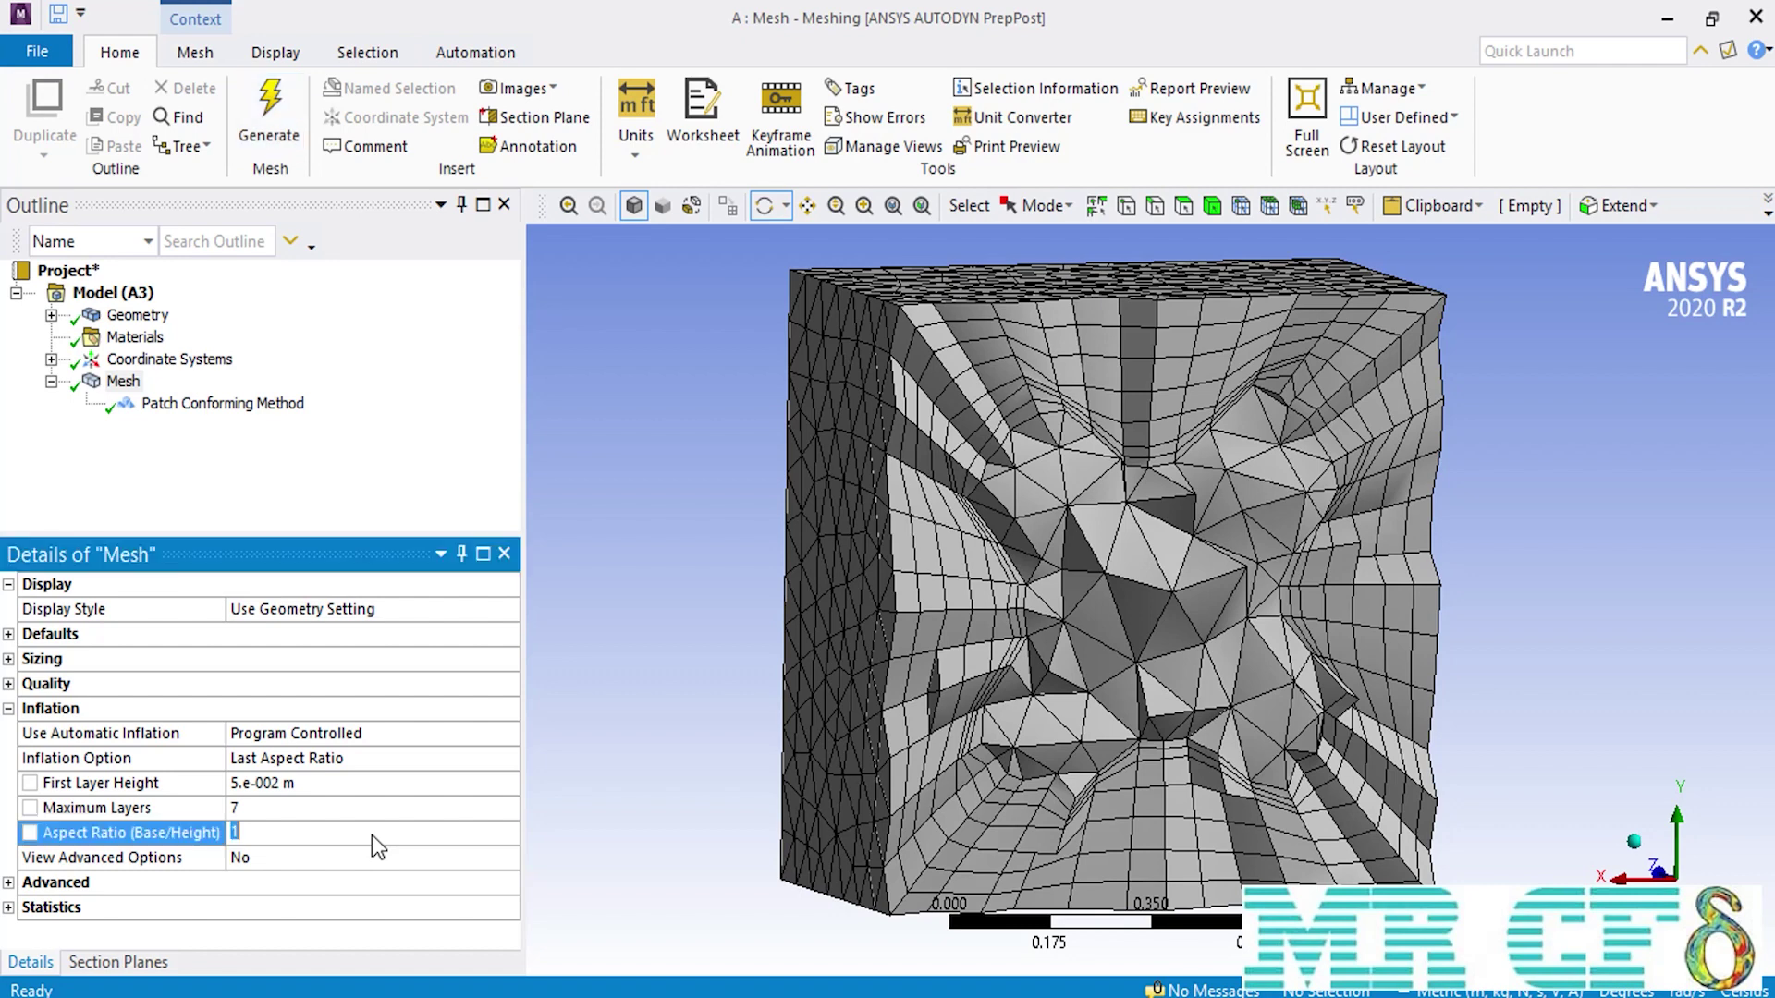
{"action": "type", "text": "7"}
{"action": "left_click", "coordinate": [270, 111]}
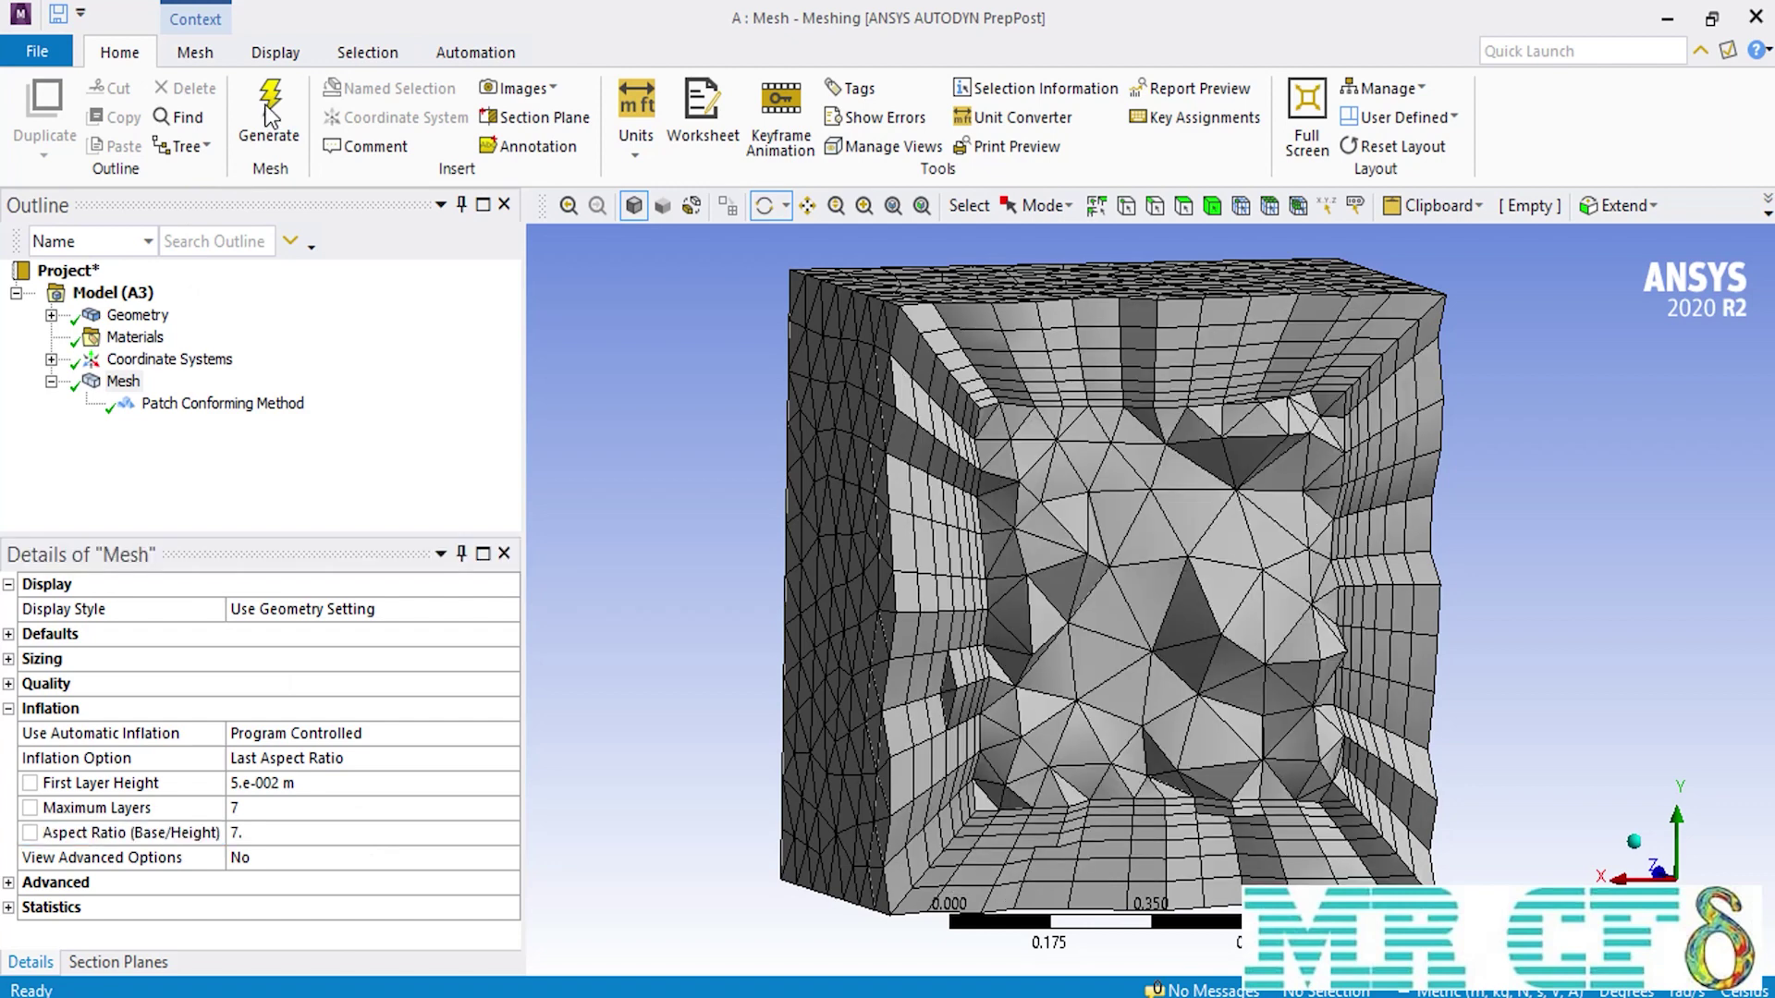